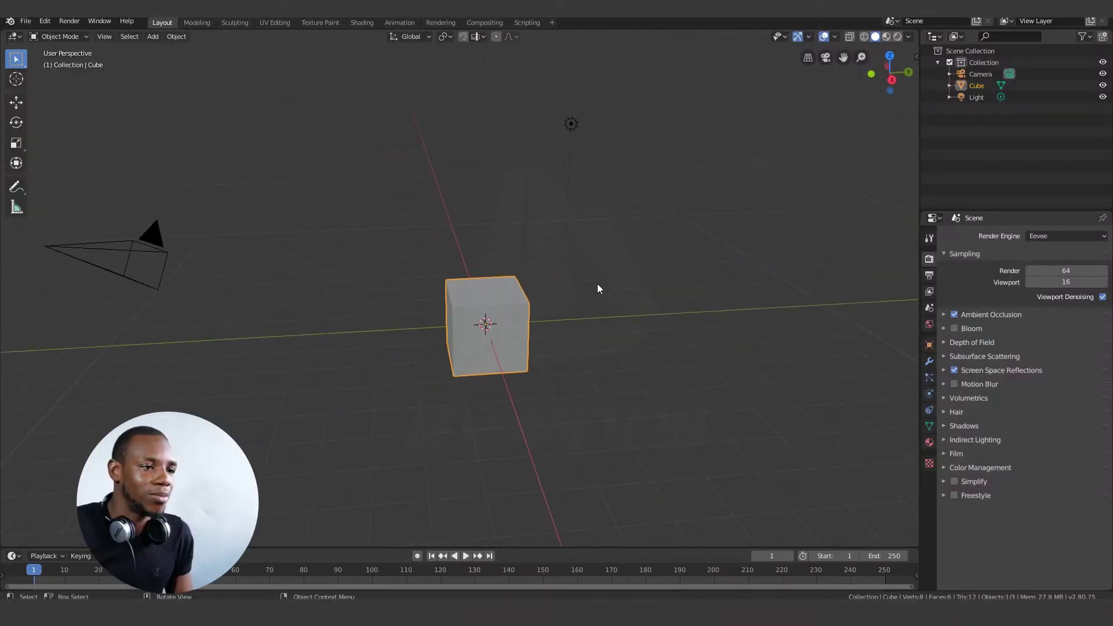
Look over the light and camera, then select the cube and switch on Auto Keying.
middle_click_drag(598, 285, 583, 219)
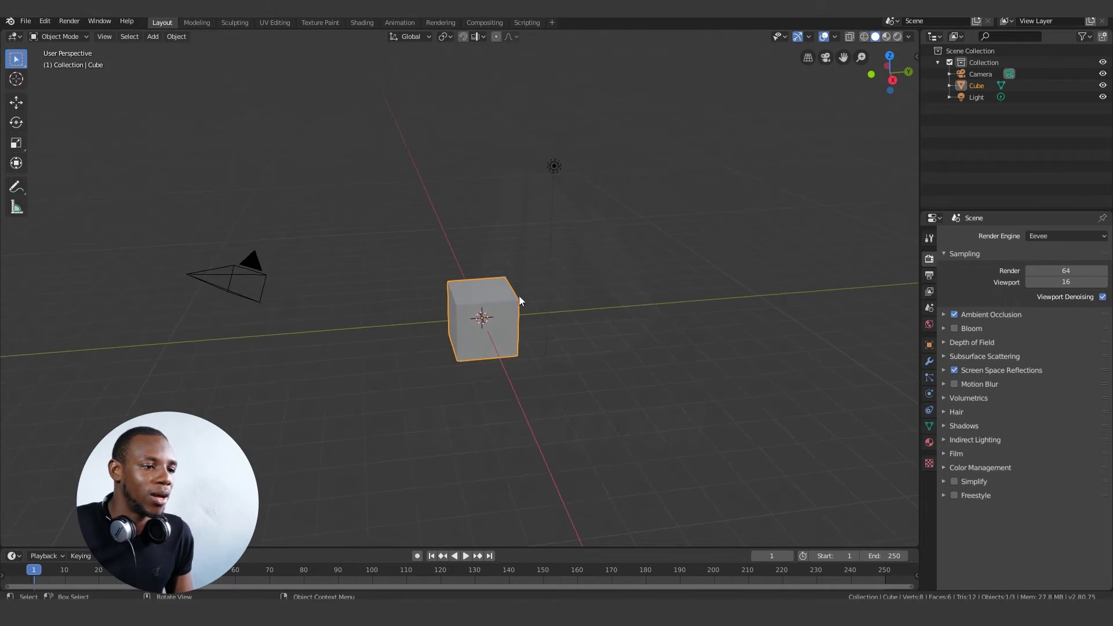
left_click(553, 168)
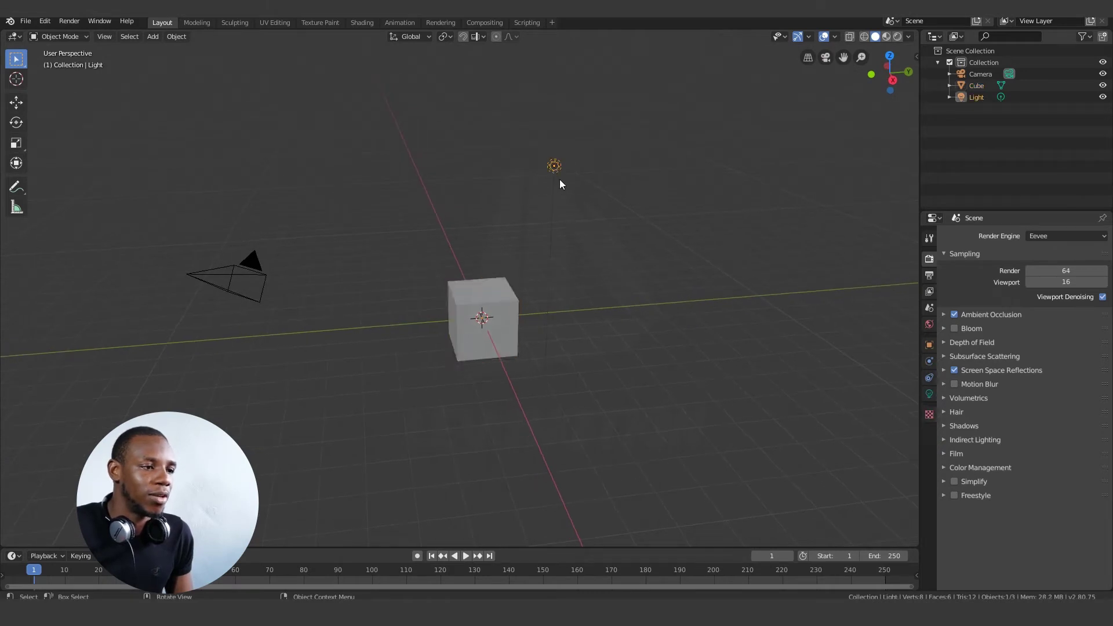
left_click(252, 261)
middle_click_drag(486, 239, 612, 283)
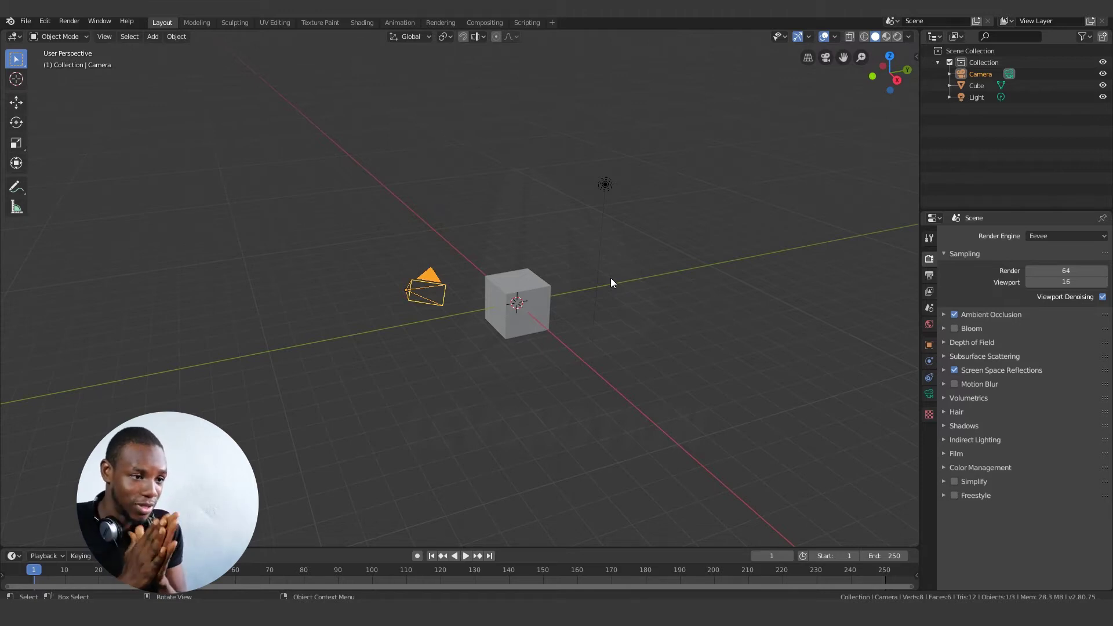
left_click(544, 300)
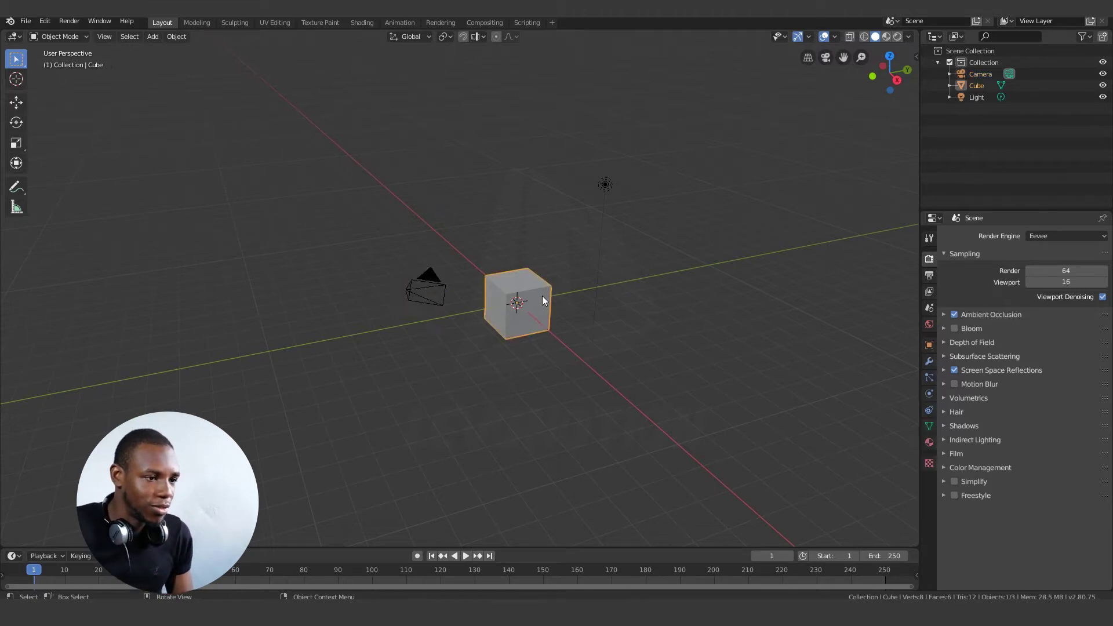
left_click(416, 555)
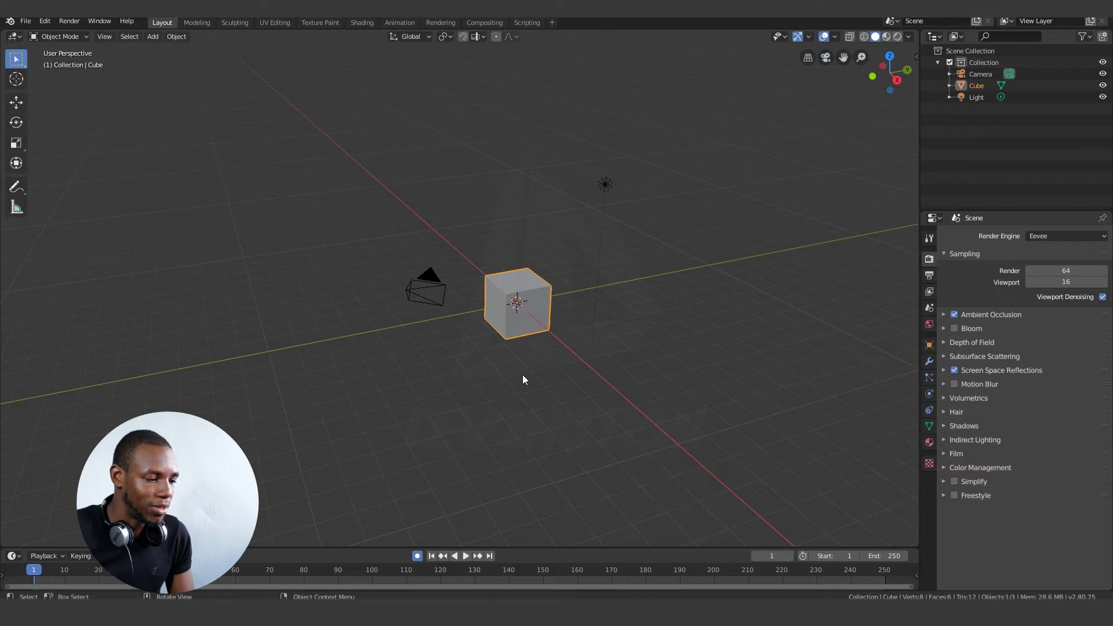
While the animation plays, move the cube to a new spot, then stop playback around frame 166.
key("space")
key("g")
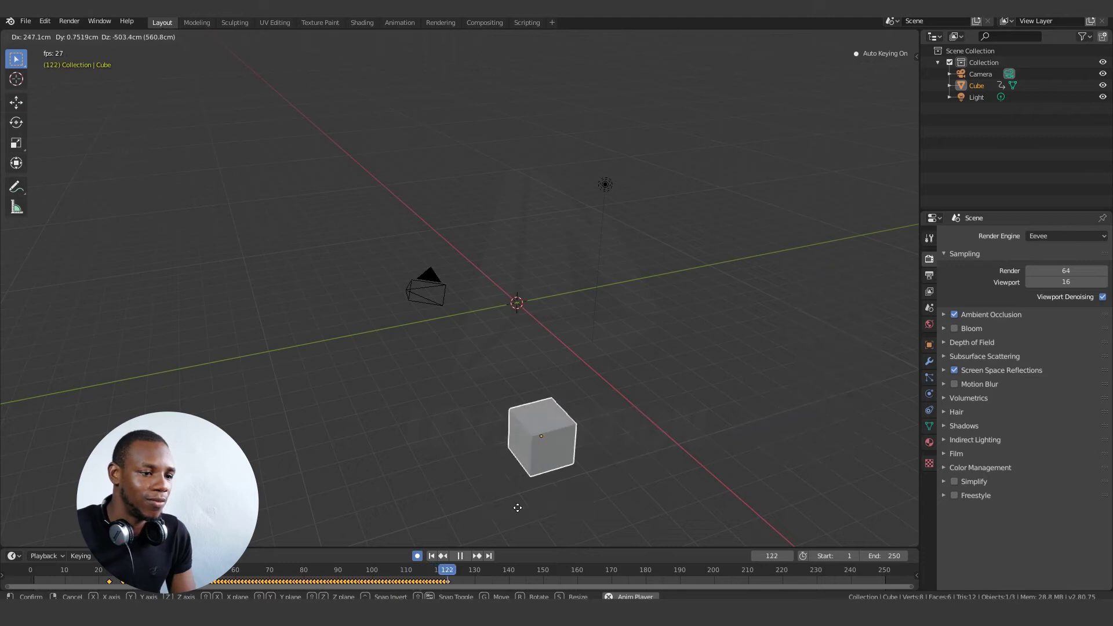
left_click(666, 469)
key("space")
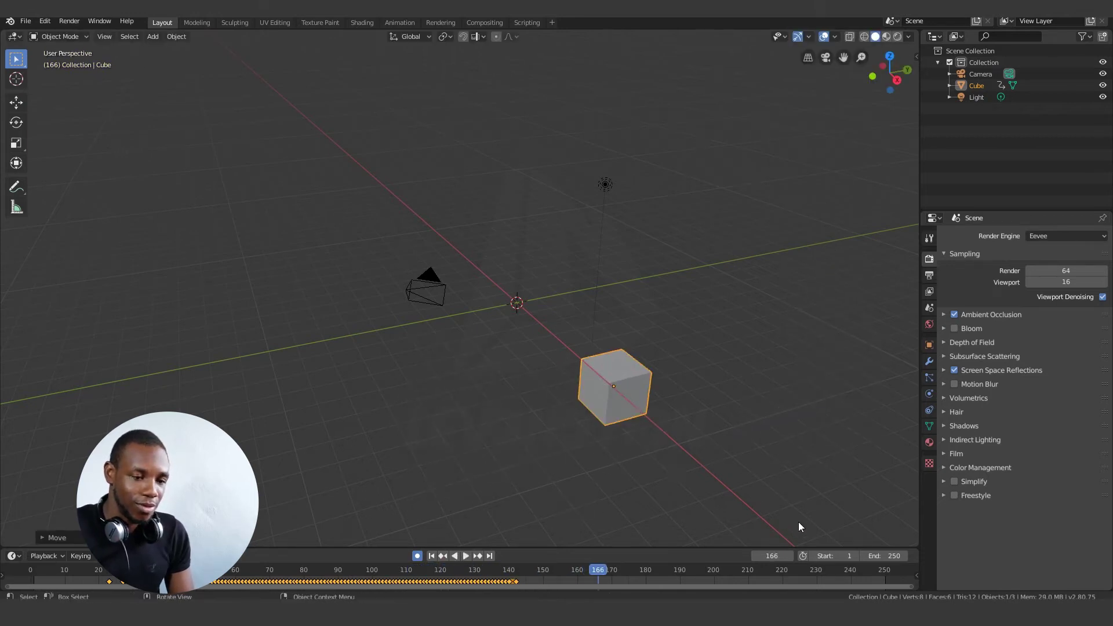
Replay the cube's recorded animation from the first frame.
left_click(432, 555)
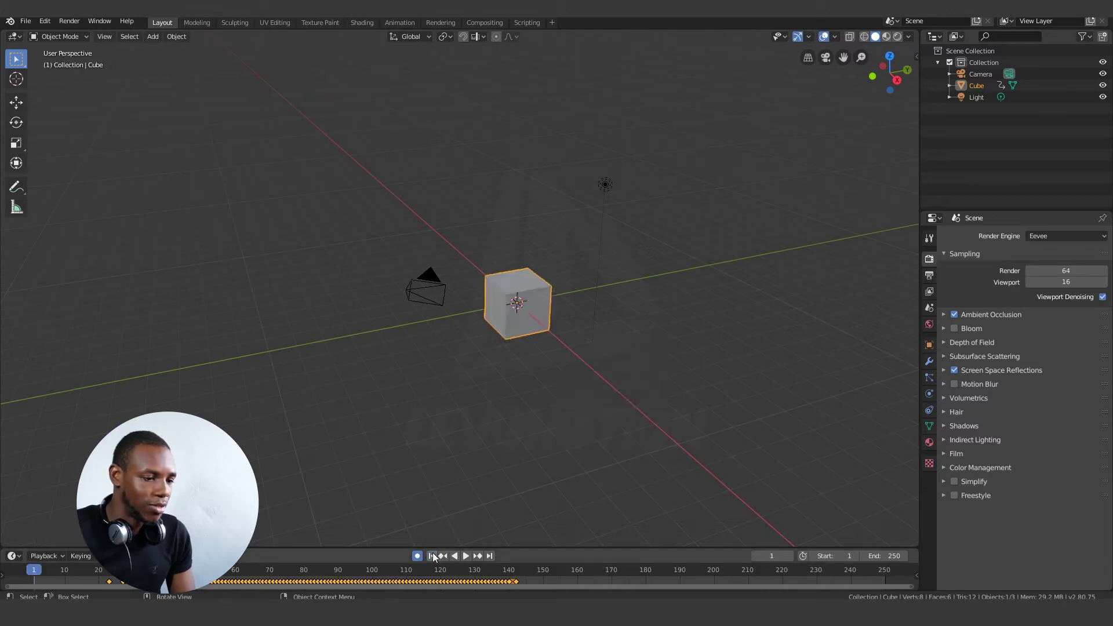
key("space")
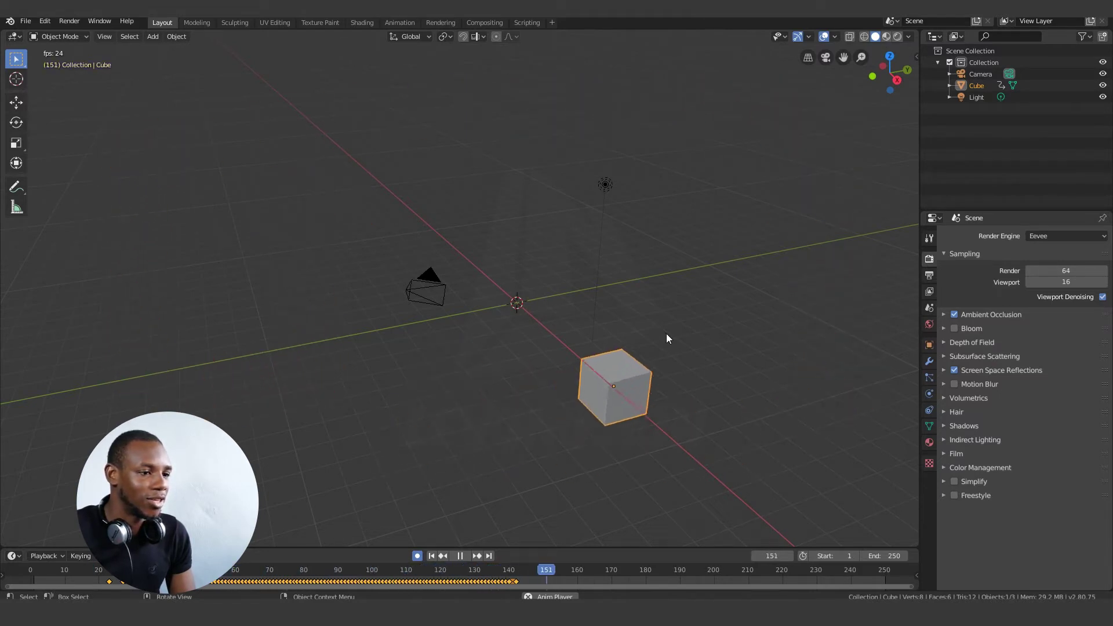
key("space")
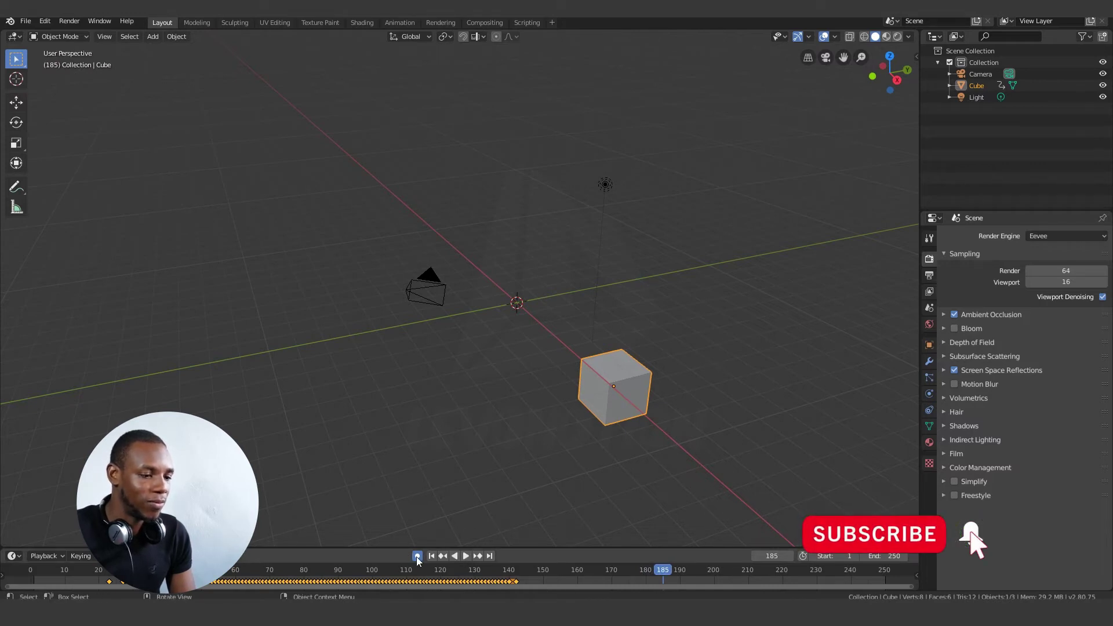
Scrub to frames 72 and 27, replay to frame 123, then box-select the cube's keyframes.
left_click_drag(66, 574, 276, 567)
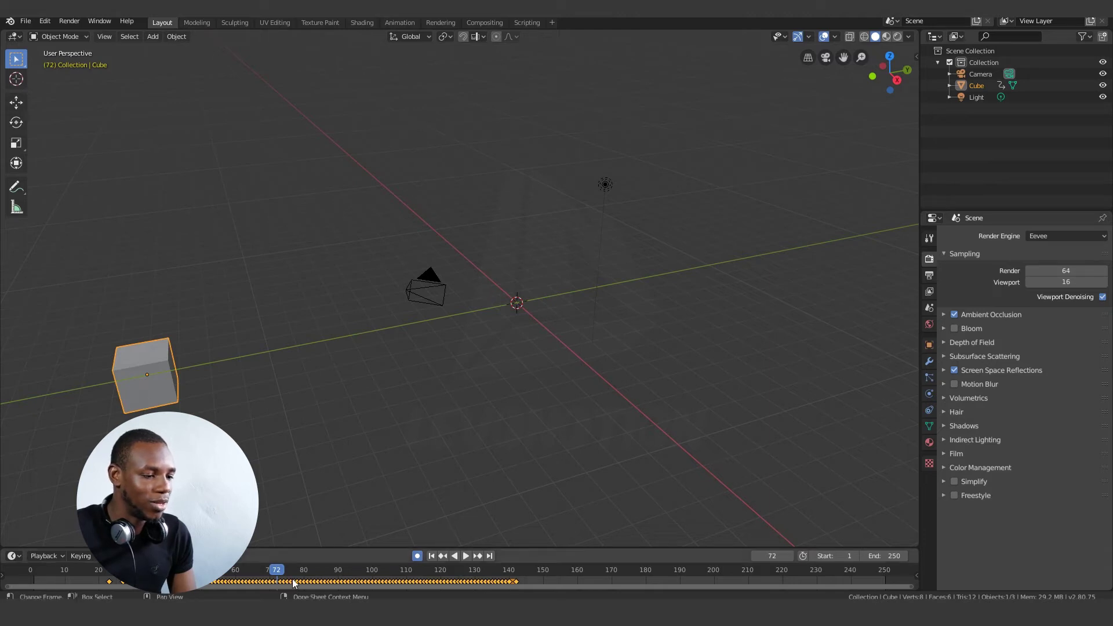
left_click_drag(133, 583, 123, 582)
key("space")
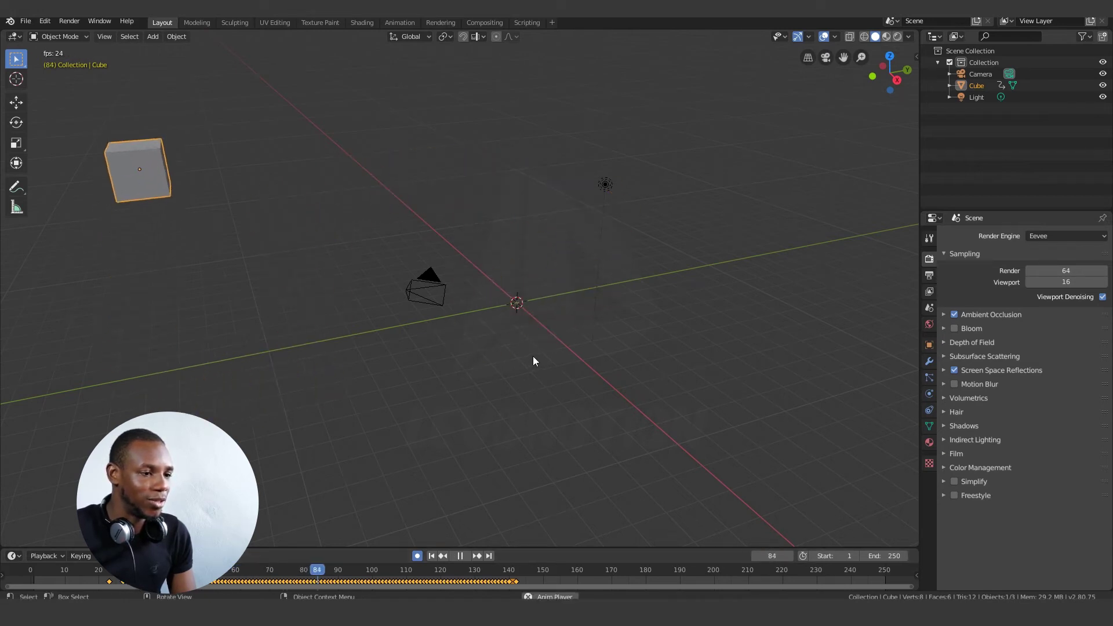
key("space")
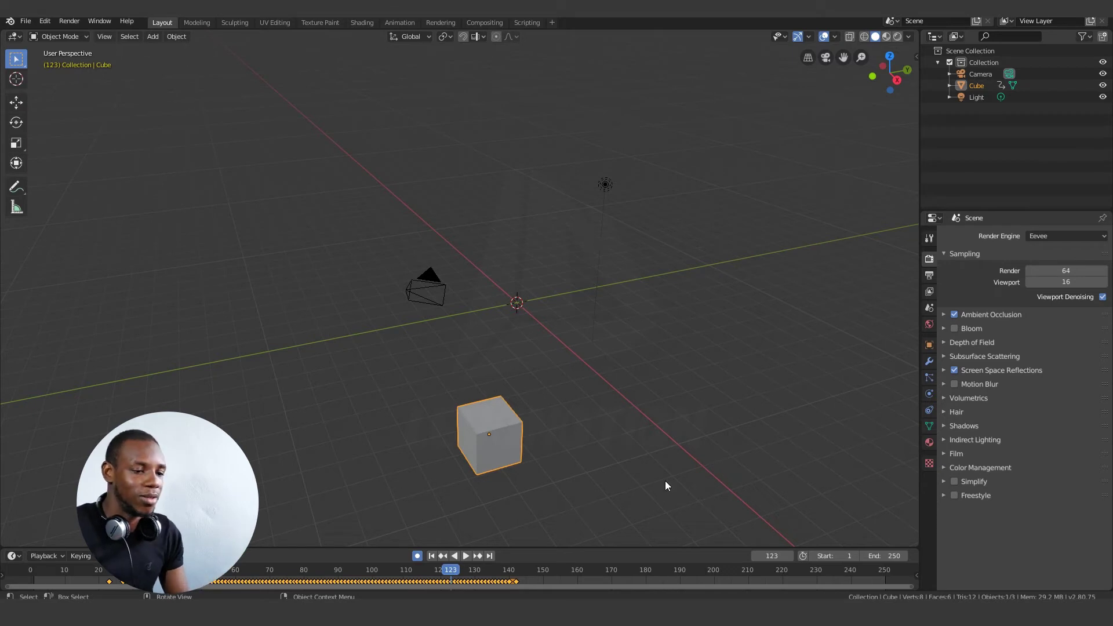
left_click_drag(530, 579, 101, 583)
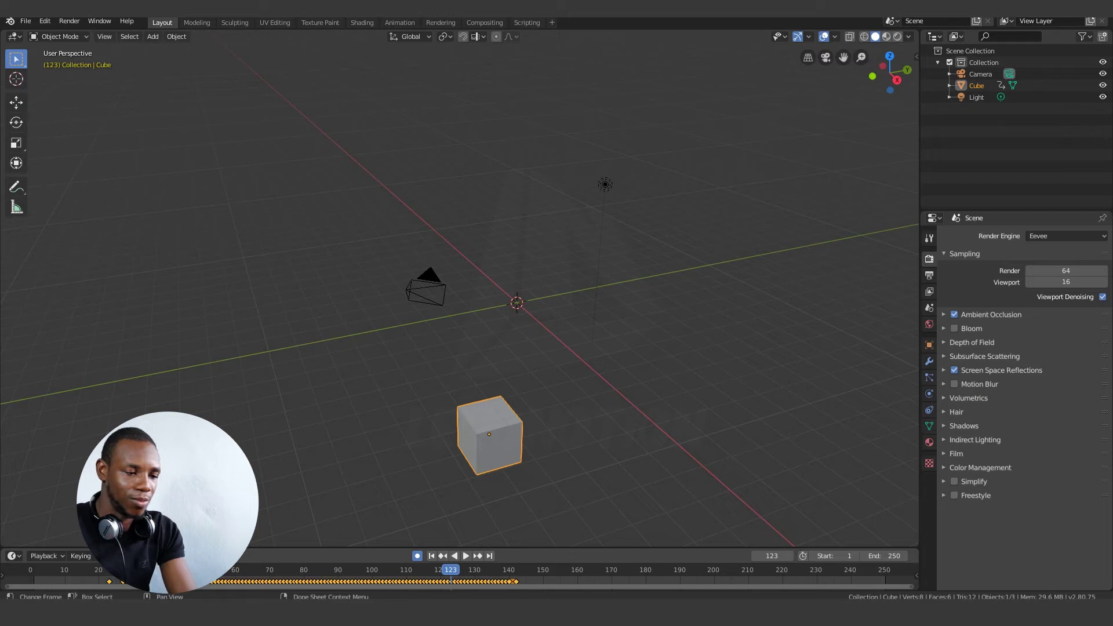
Delete the selected keyframes and clear the cube's location back to the world origin.
key("Delete")
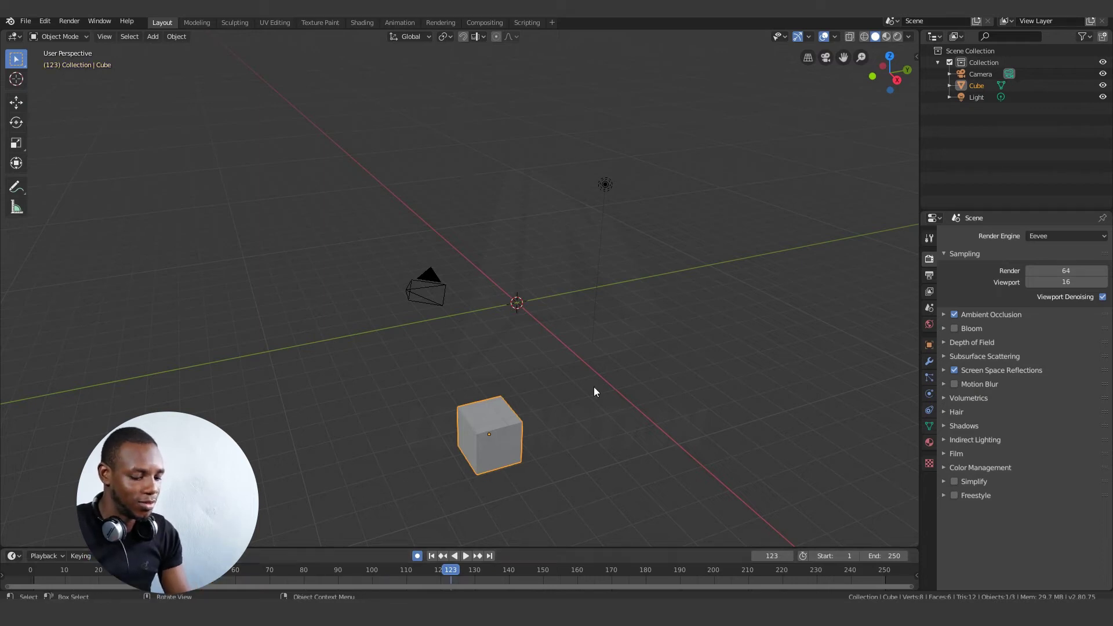
key("alt+g")
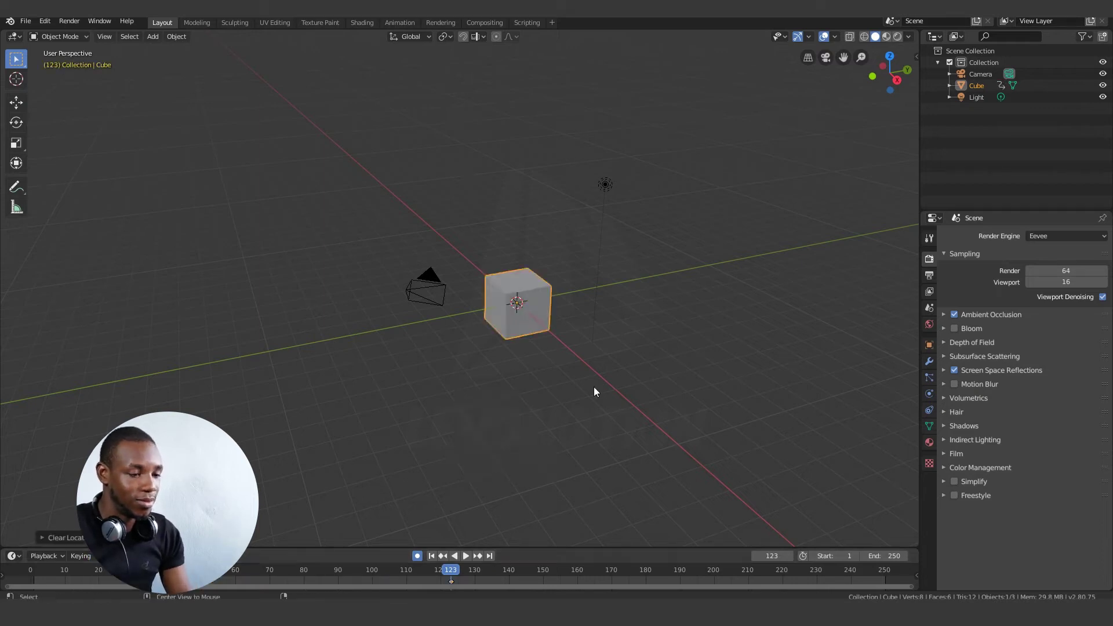
left_click(530, 286)
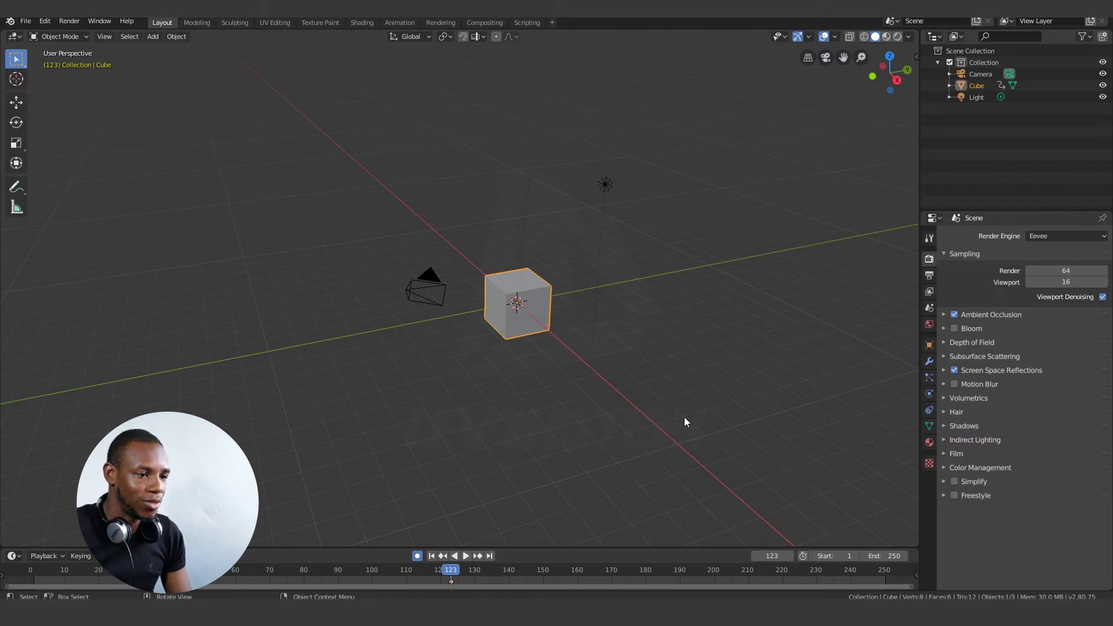
Orbit around the scene and reselect the cube.
middle_click_drag(685, 417, 656, 411)
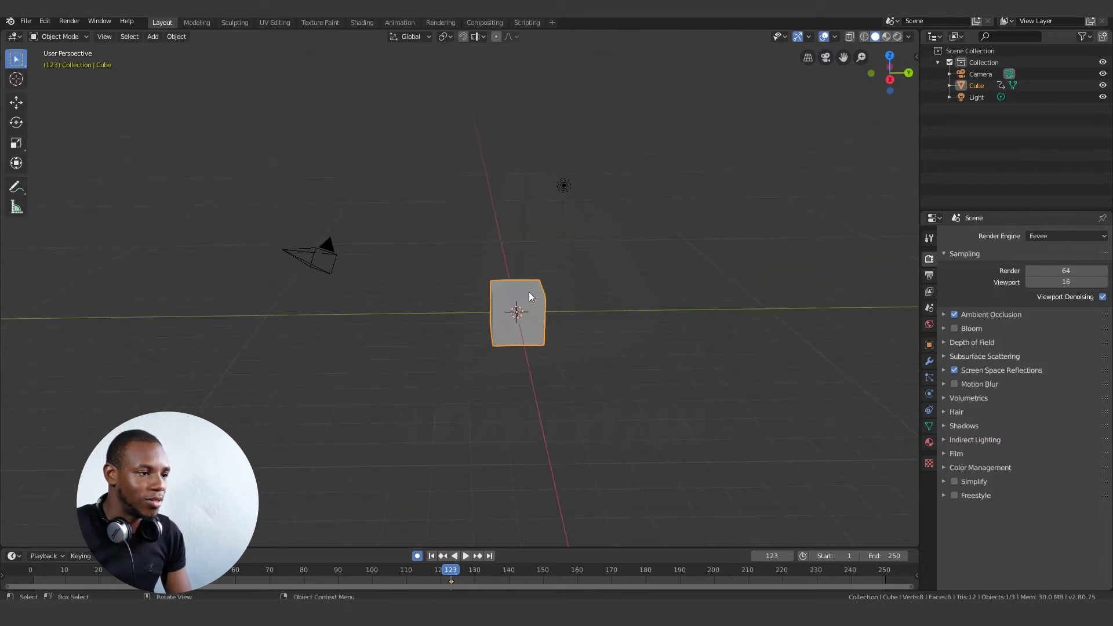
left_click(324, 248)
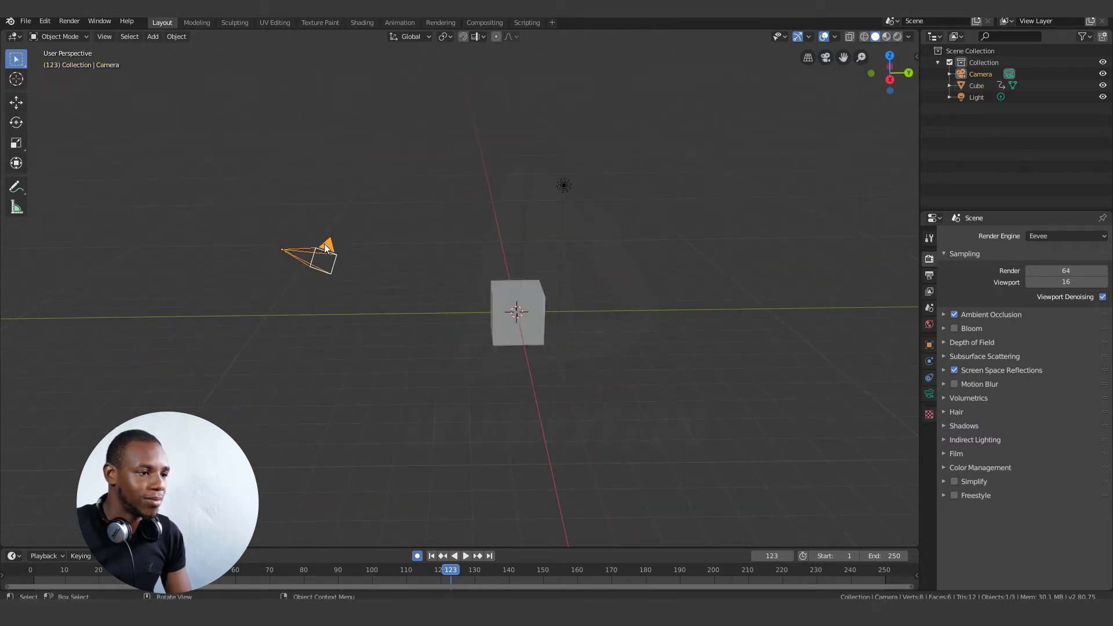
left_click(509, 293)
middle_click_drag(484, 356, 518, 348)
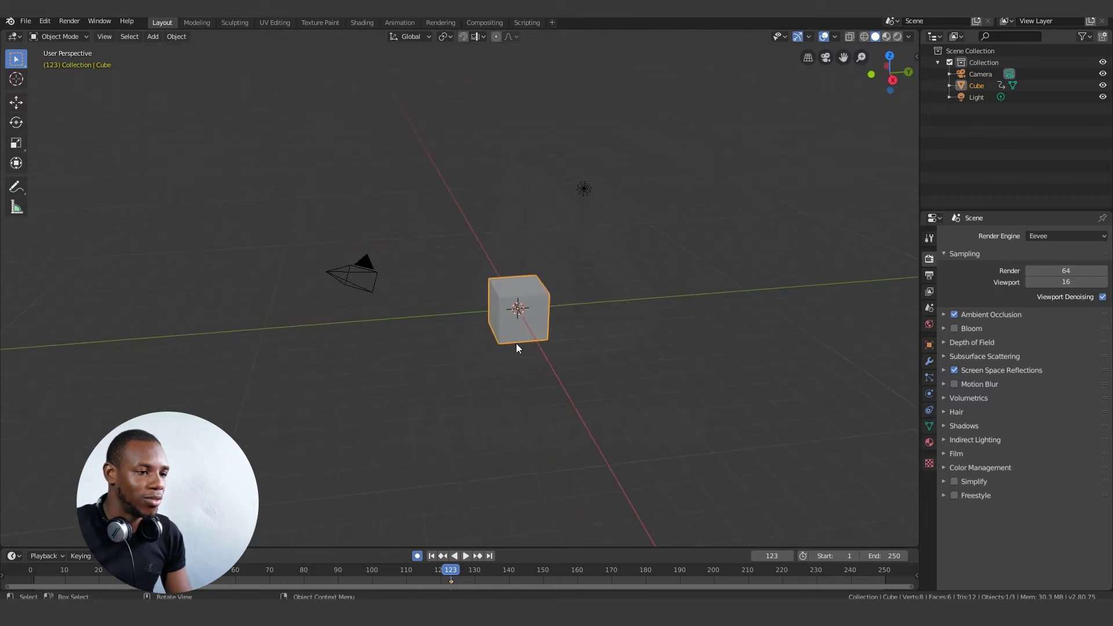
Rotate the cube about 41 degrees around Z with the Rotate tool, then select the camera.
left_click(16, 122)
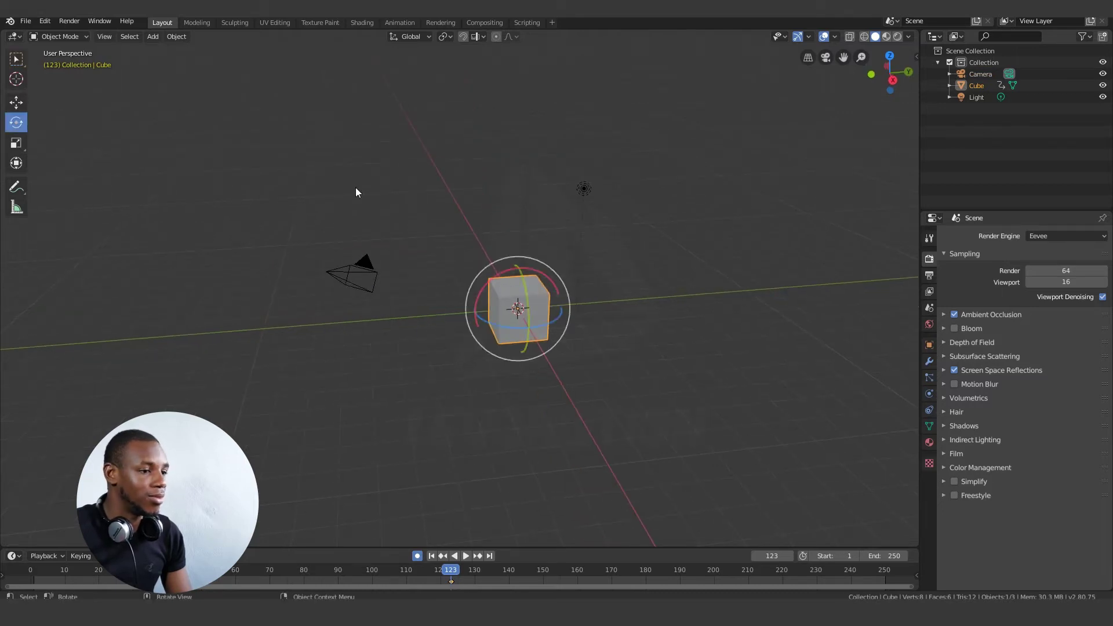
left_click_drag(556, 311, 559, 290)
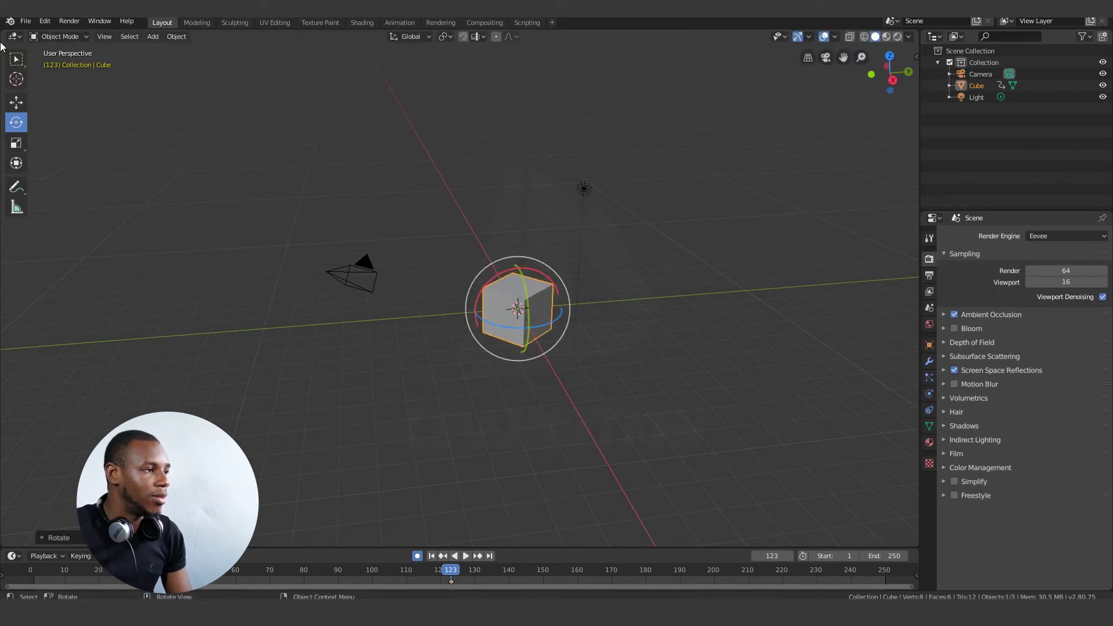
middle_click_drag(512, 301, 503, 238)
left_click(381, 211)
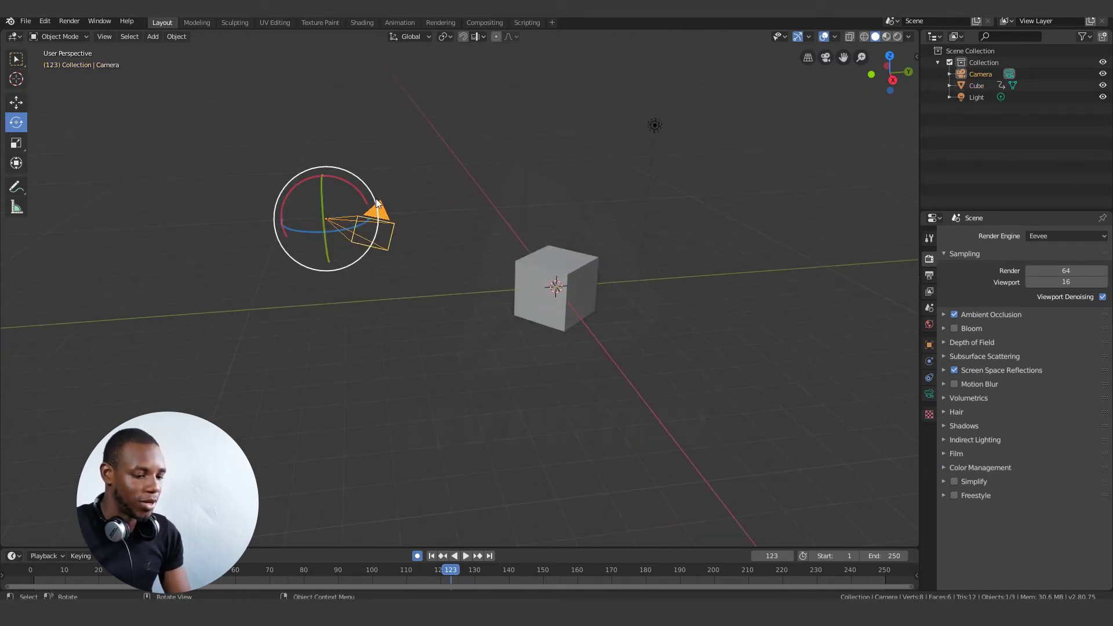
In camera view, check the sidebar's Item, Tool and View tabs, then swing the camera lower around the cube.
key("KP_0")
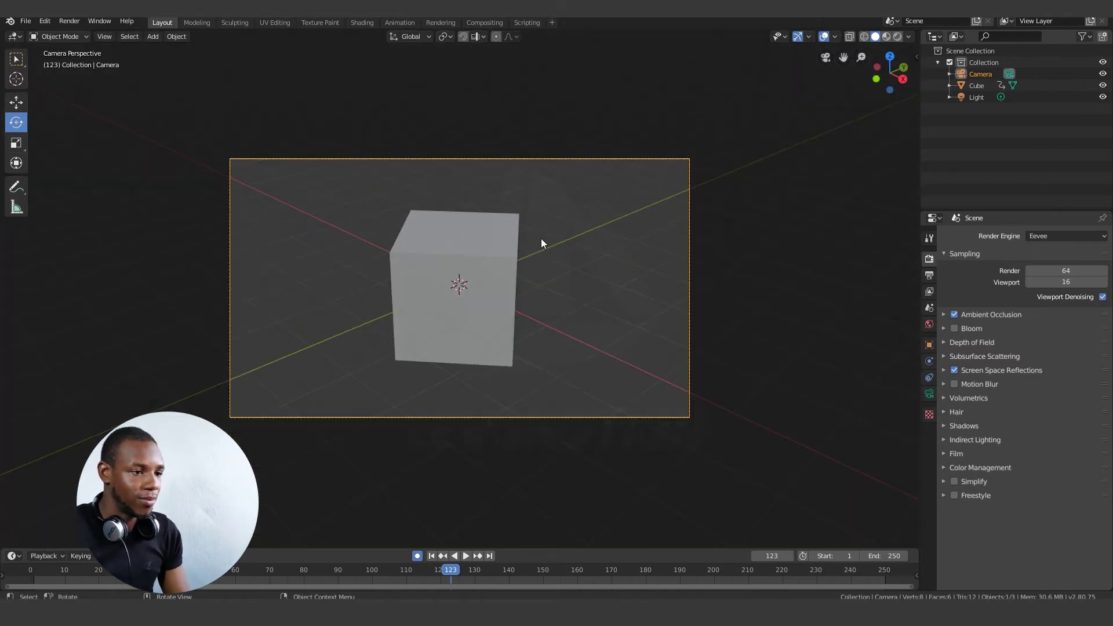
scroll(521, 255, "down", 2)
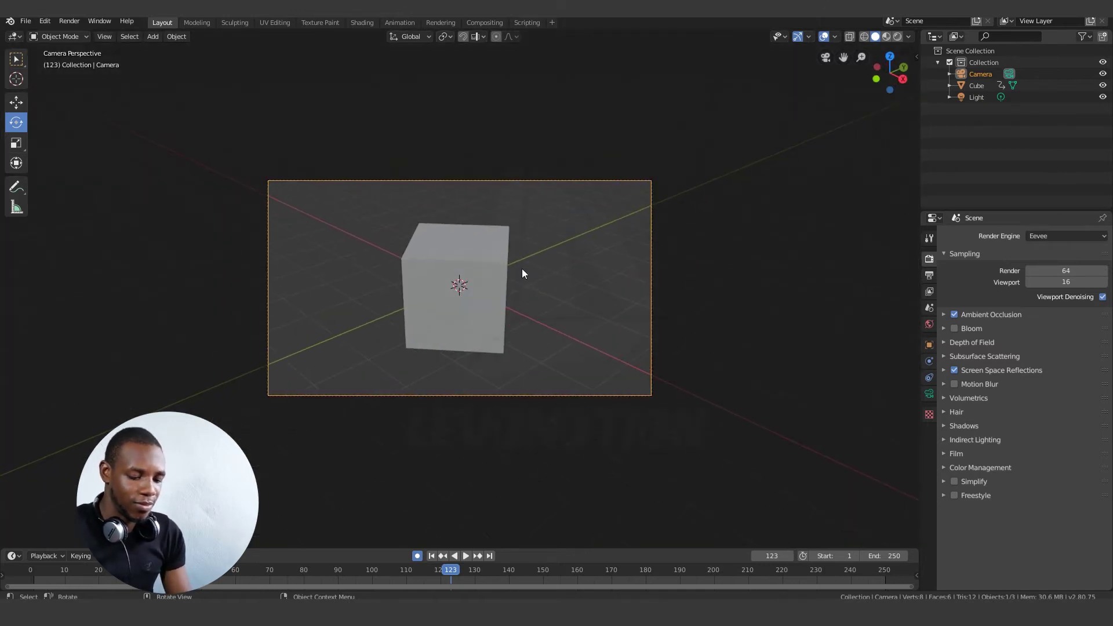
key("n")
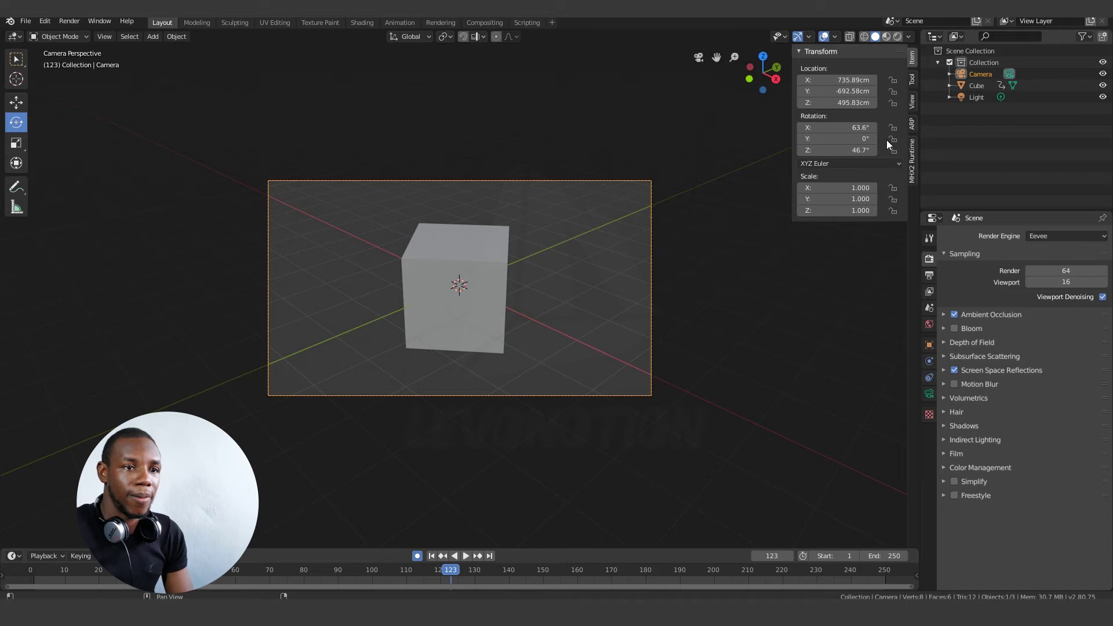
left_click(911, 81)
left_click(912, 102)
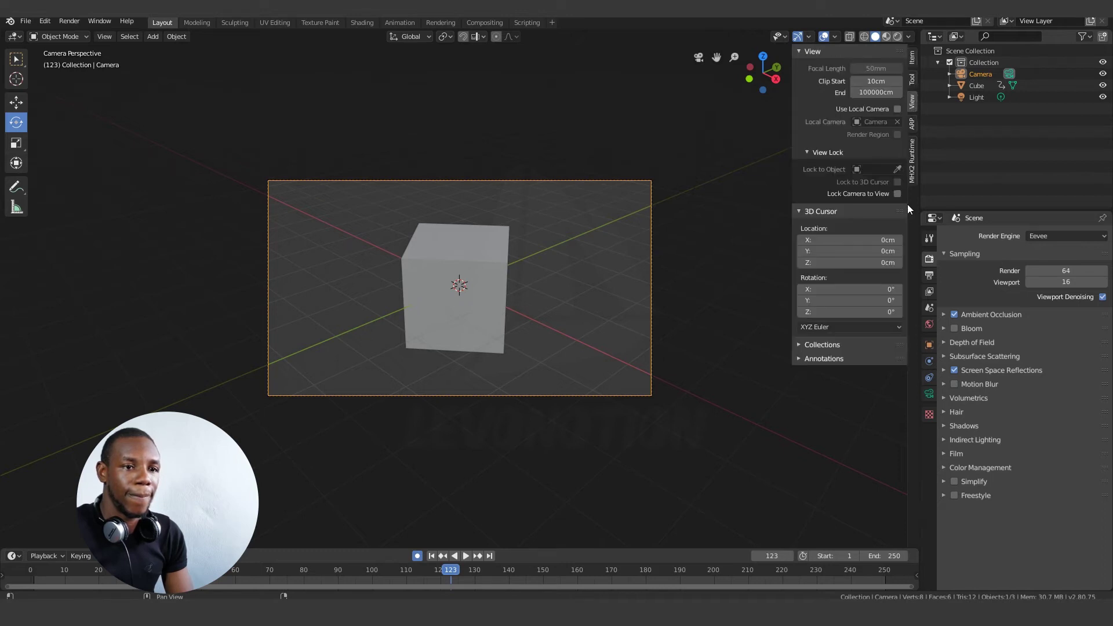
key("n")
middle_click_drag(593, 239, 560, 306)
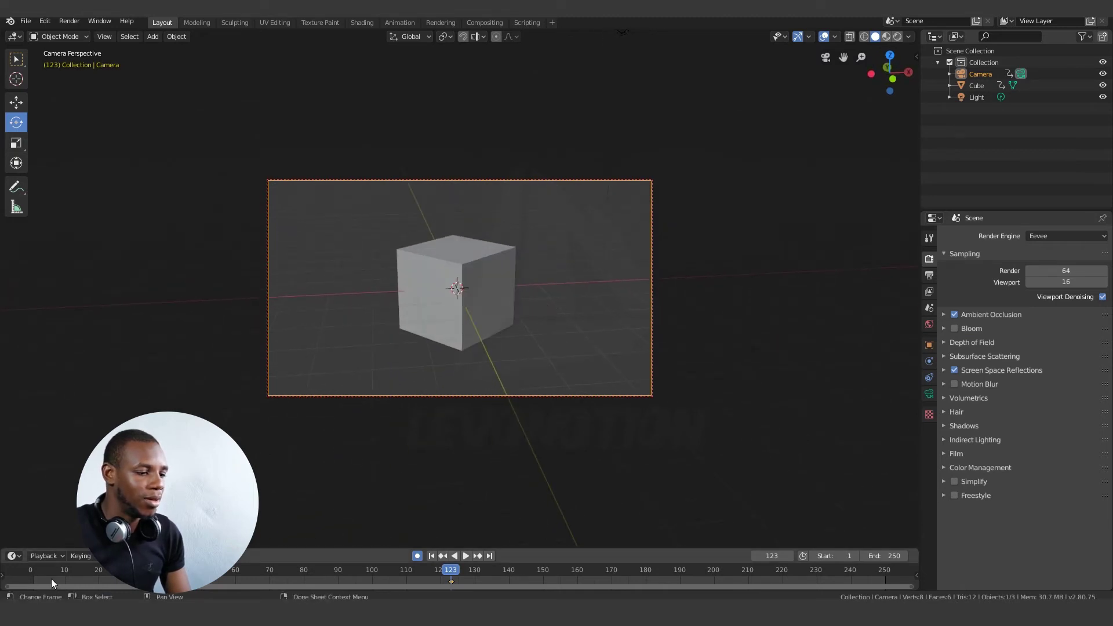
At frame 87, orbit, dolly and pan the camera to a close-up of the cube, then play forward.
left_click_drag(448, 571, 328, 575)
middle_click_drag(578, 255, 451, 288)
middle_click_drag(525, 273, 453, 260)
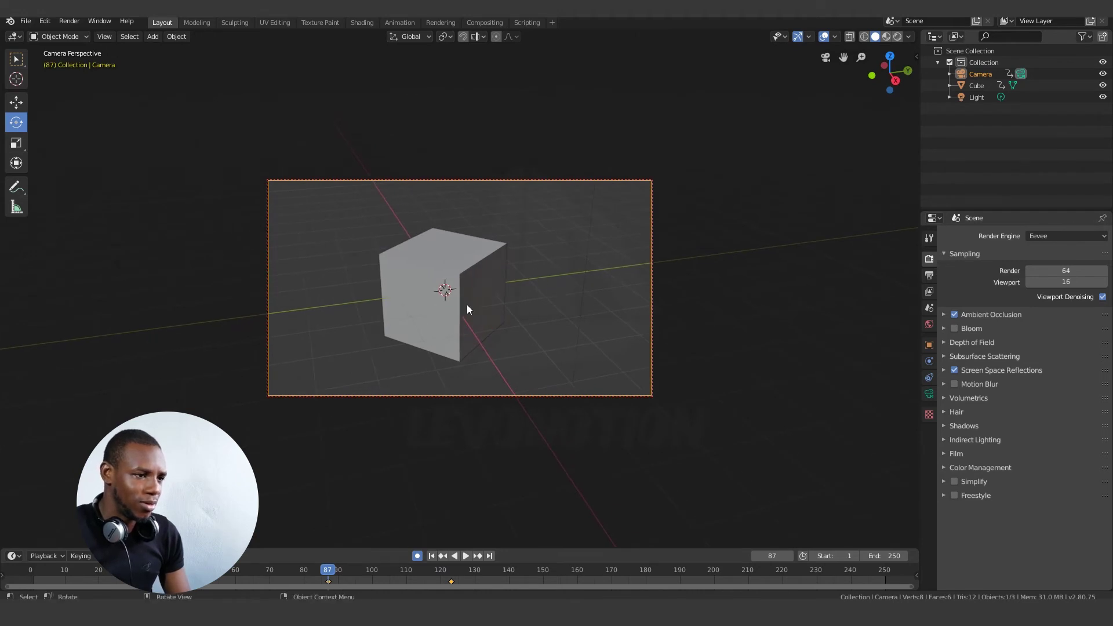
scroll(467, 304, "up", 4)
middle_click_drag(443, 259, 443, 259)
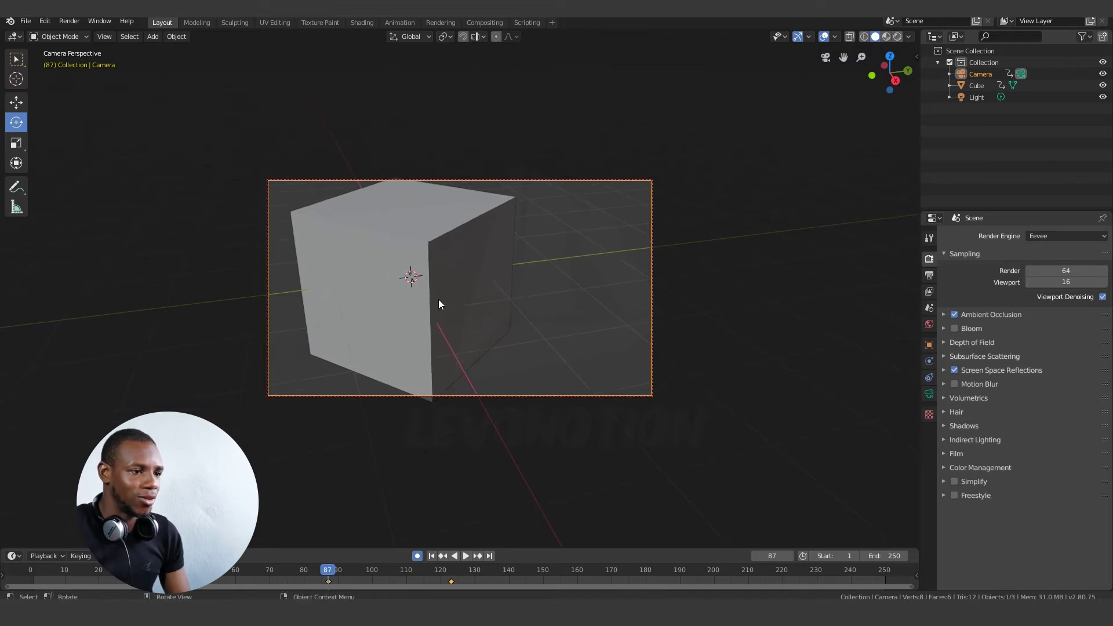
key("space")
left_click_drag(328, 574, 443, 580)
Replay and scrub the camera move, stopping at frame 123.
key("space")
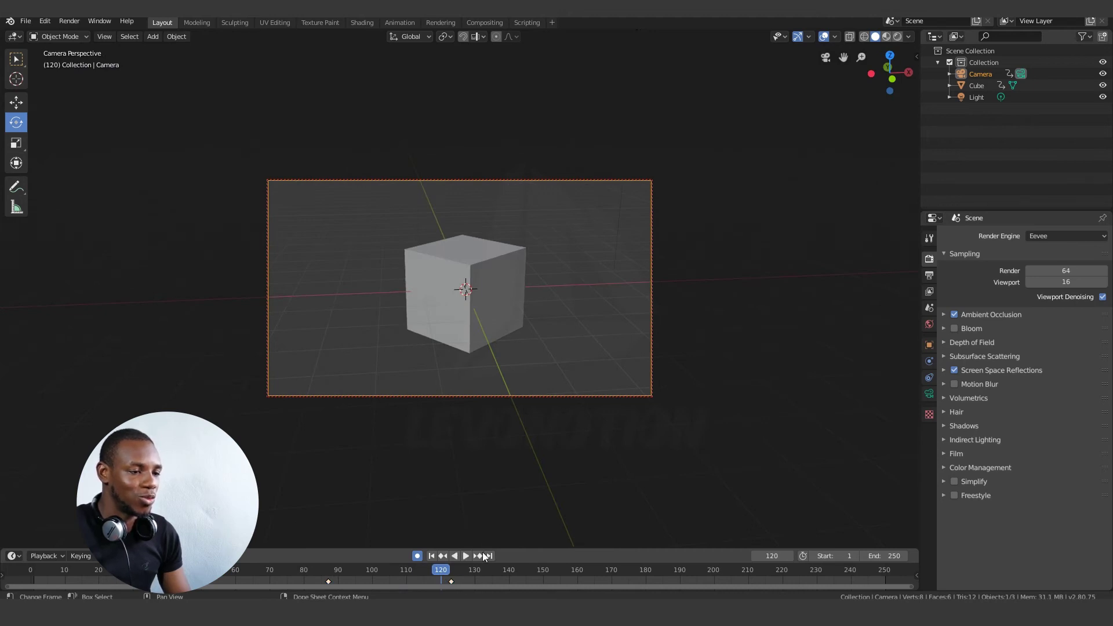
key("space")
mouse_move(458, 569)
left_mouse_down()
mouse_move(345, 582)
mouse_move(450, 577)
left_mouse_up()
key("space")
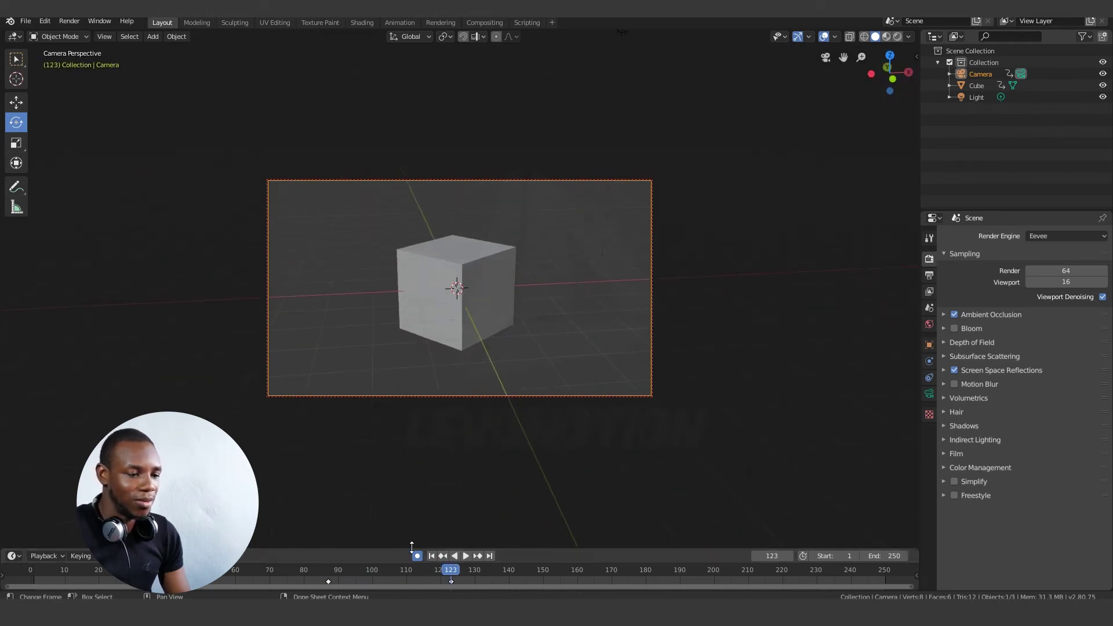
key("i")
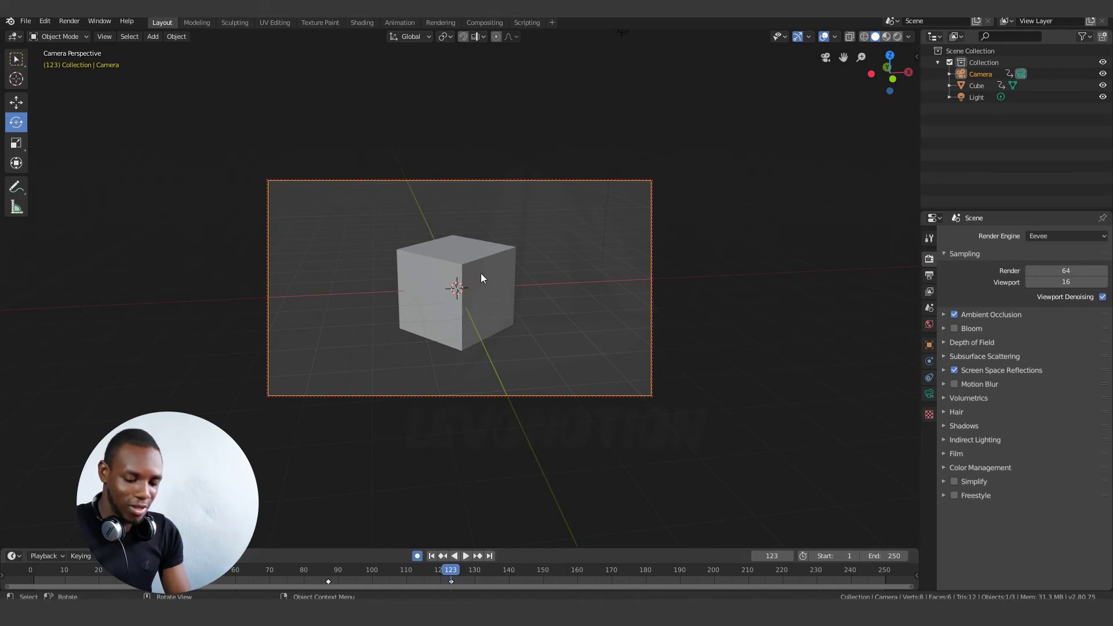
Leave camera view, zoom out and orbit to see the whole scene.
key("KP_0")
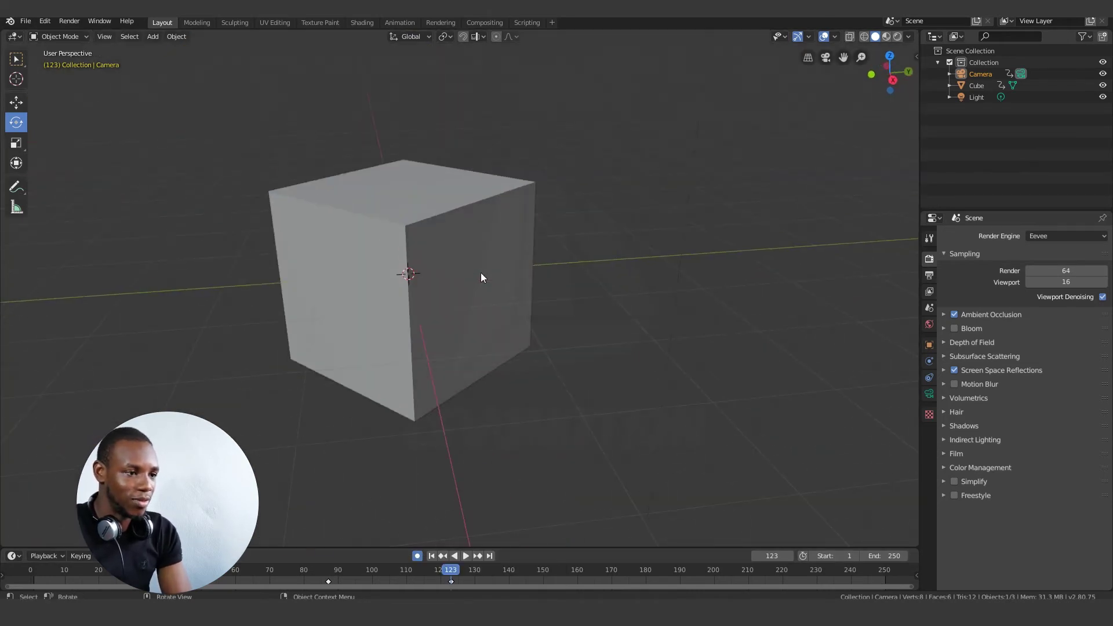
scroll(481, 277, "down", 10)
middle_click_drag(465, 296, 471, 253)
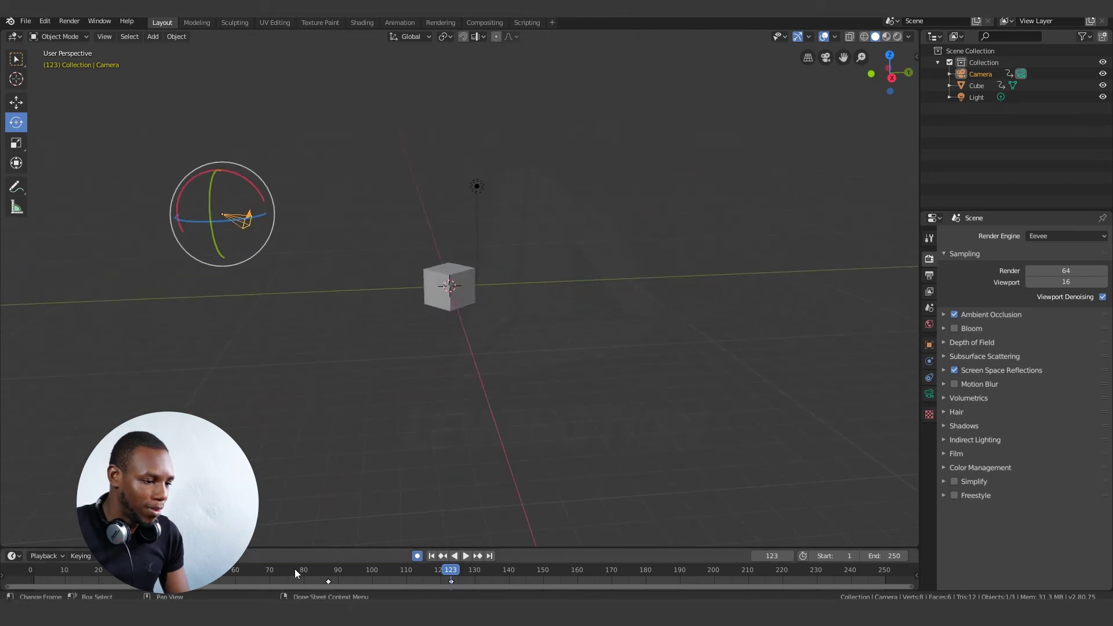
Enlarge the timeline and move the light higher and to the right, keying it at frame 123.
left_click(477, 185)
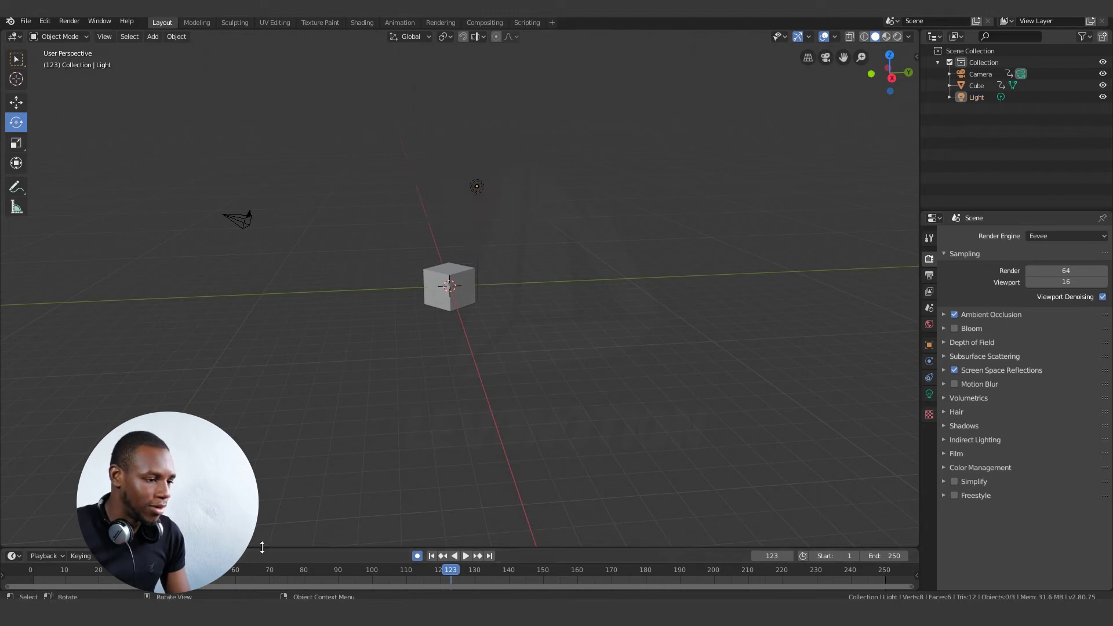
left_click_drag(262, 547, 252, 377)
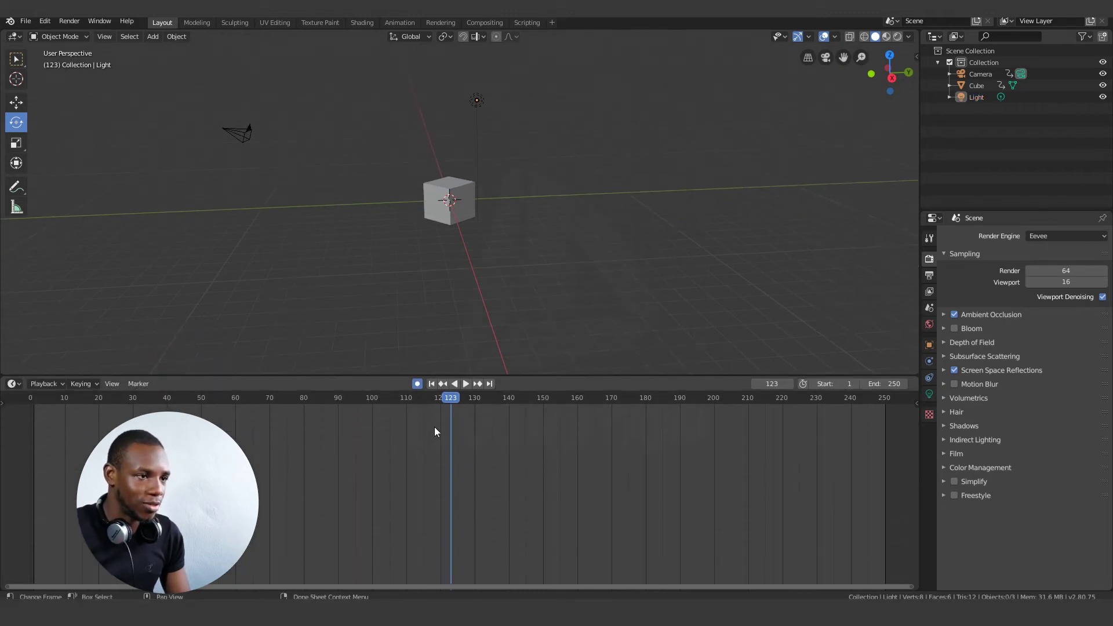
left_click(478, 102)
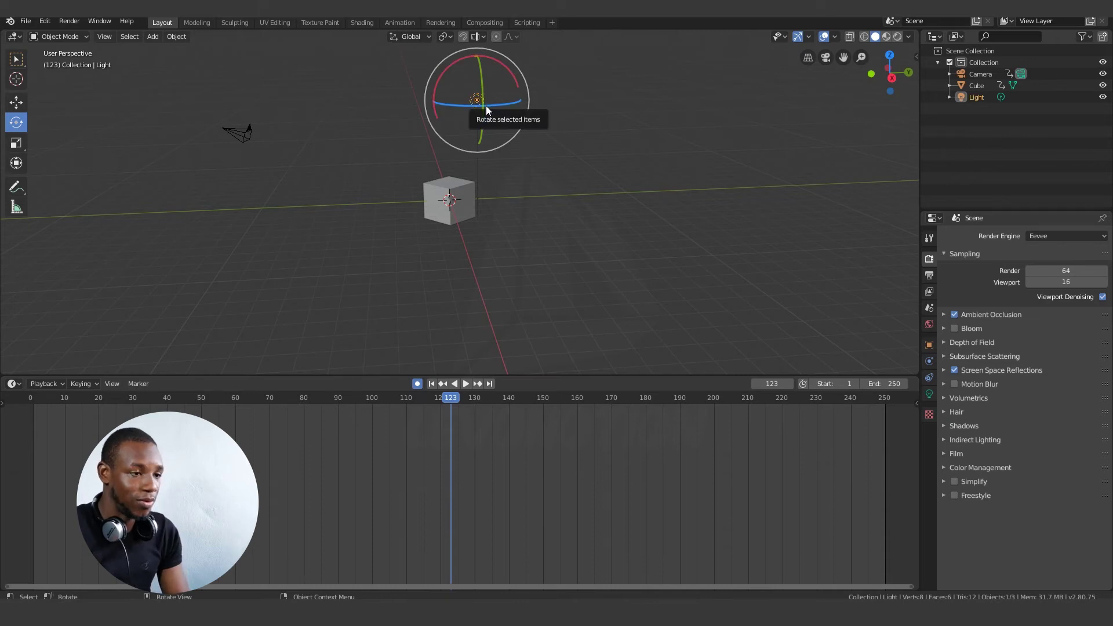
key("g")
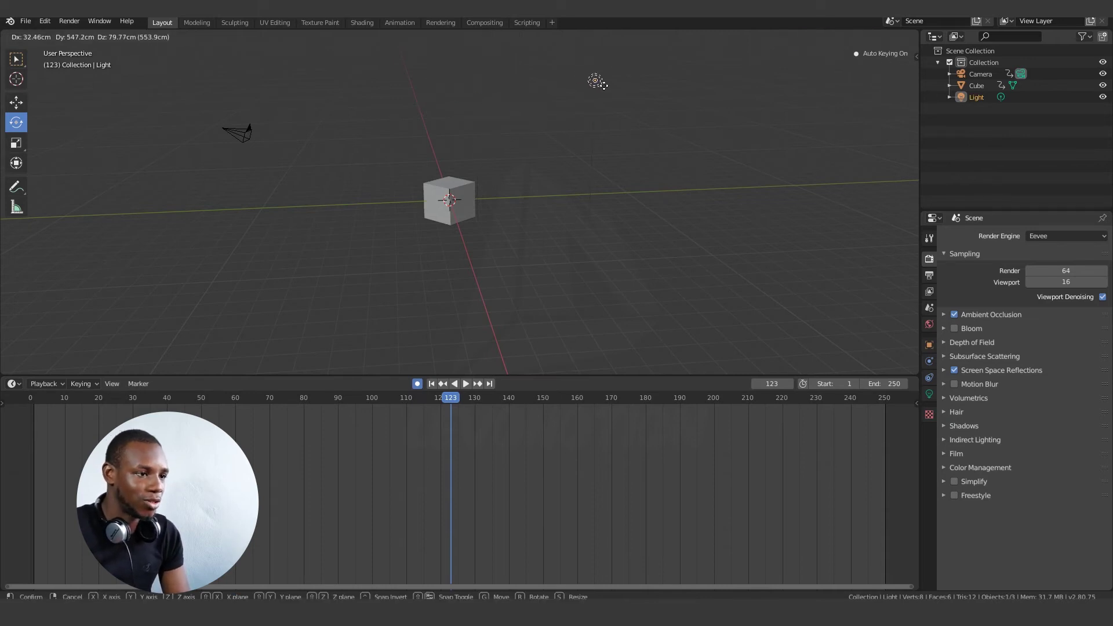
left_click(605, 90)
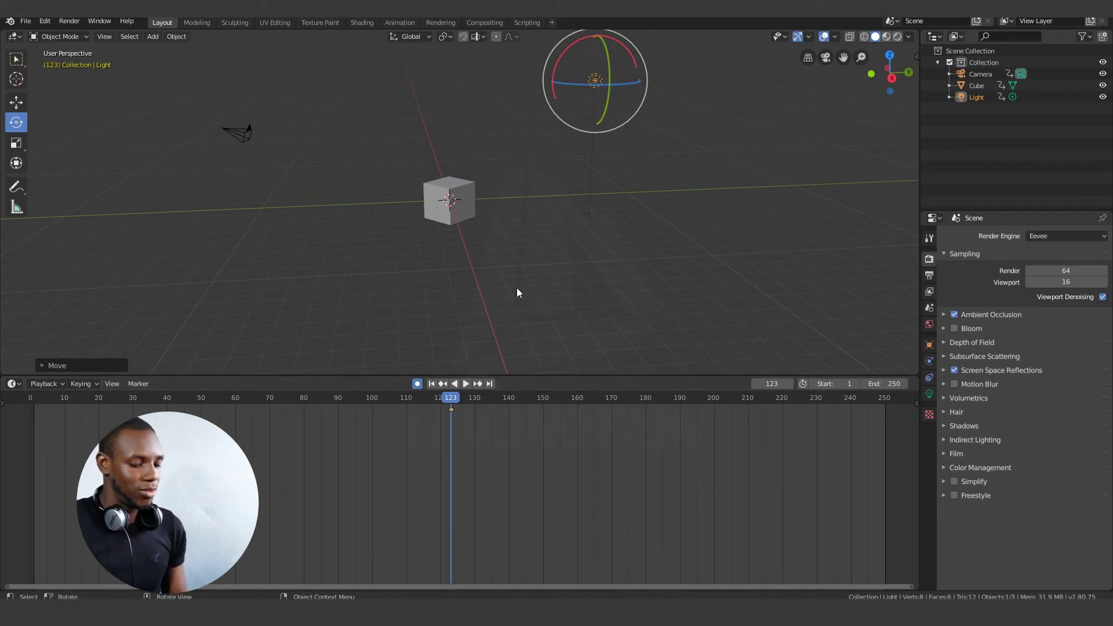
Delete the light's and the cube's keyframes at frame 123.
middle_click_drag(568, 223, 583, 303, "shift")
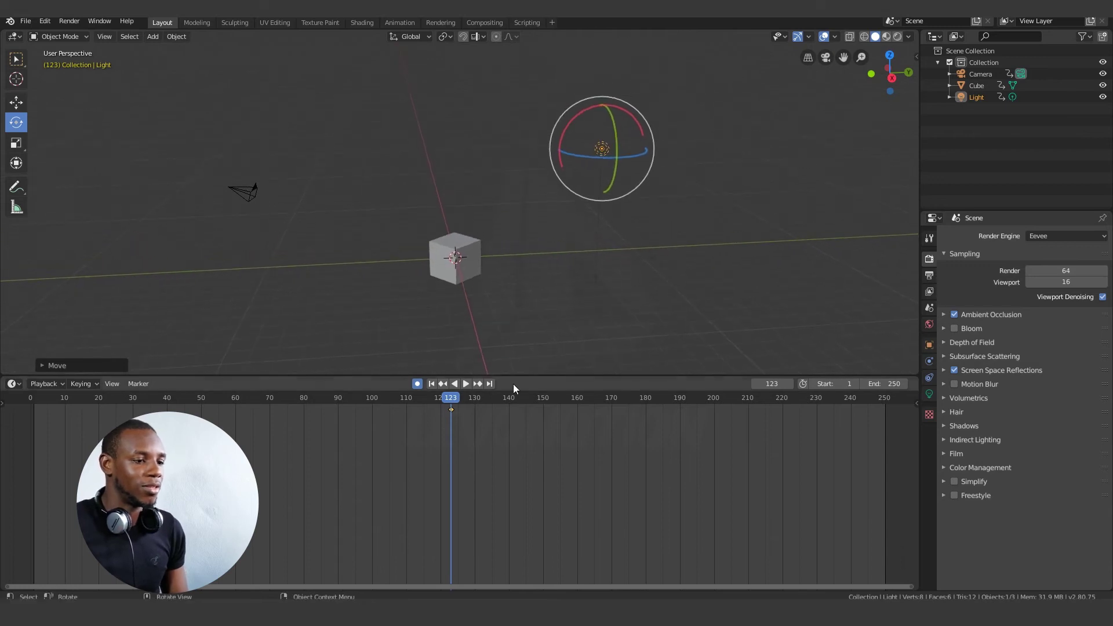
left_click(444, 409)
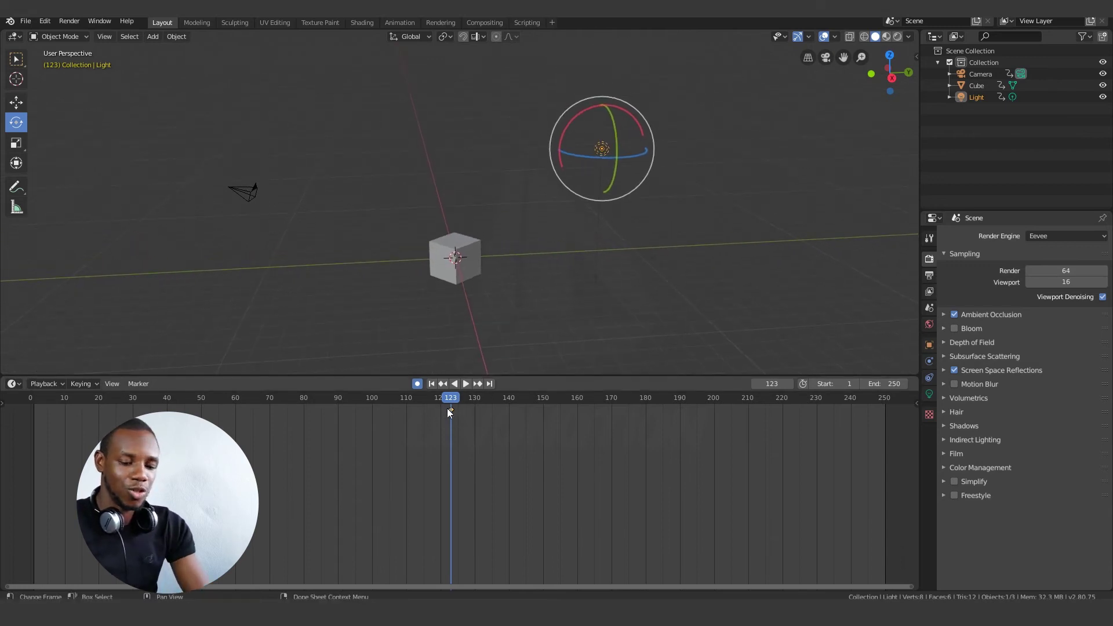
key("x")
left_click(456, 409)
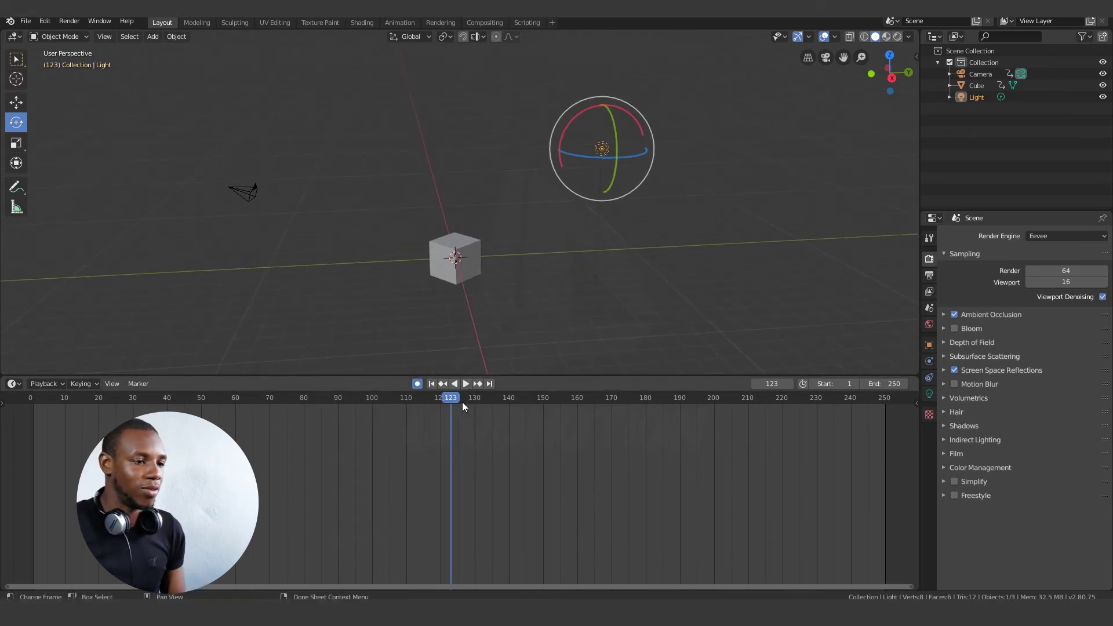
left_click(442, 241)
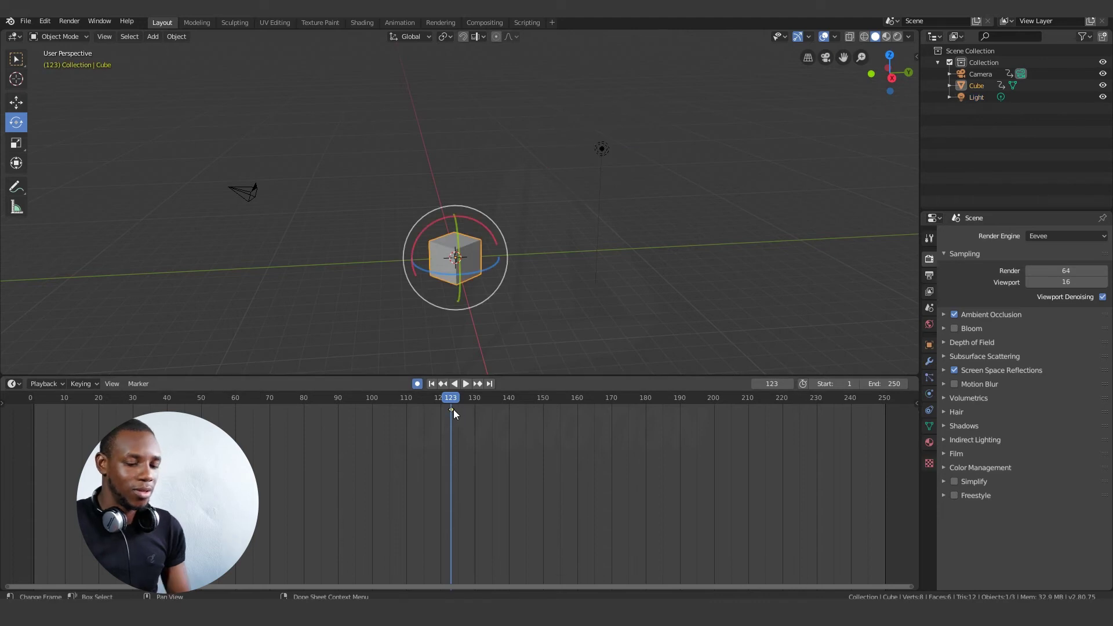
key("x")
left_click(456, 408)
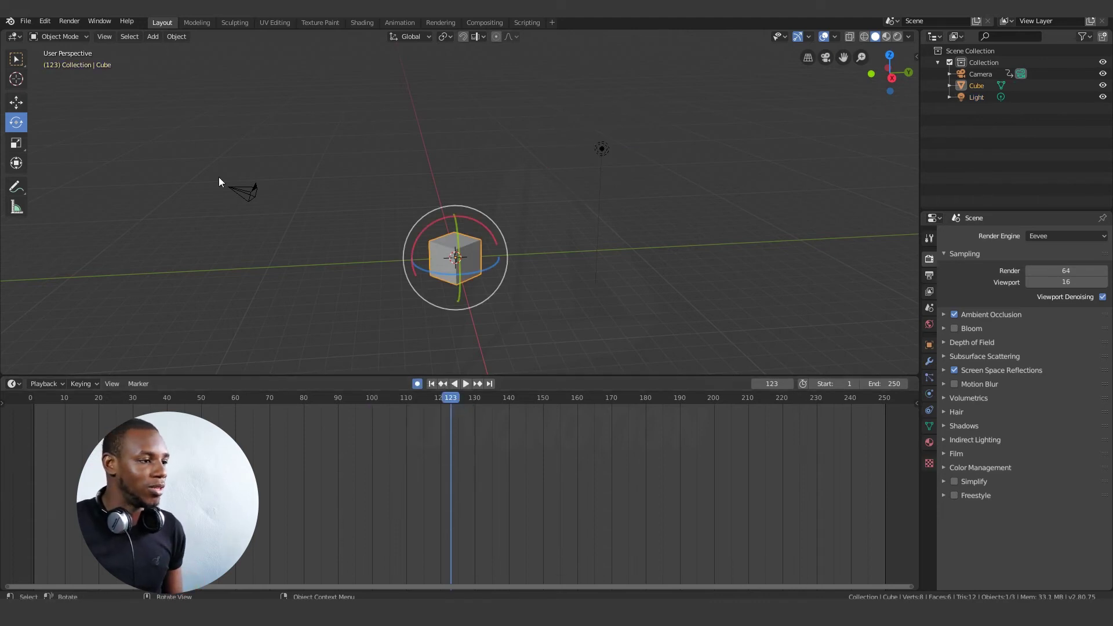
Select the camera and delete both its keyframes at frames 87 and 123.
left_click(249, 191)
left_click_drag(501, 431, 294, 409)
key("x")
left_click(412, 434)
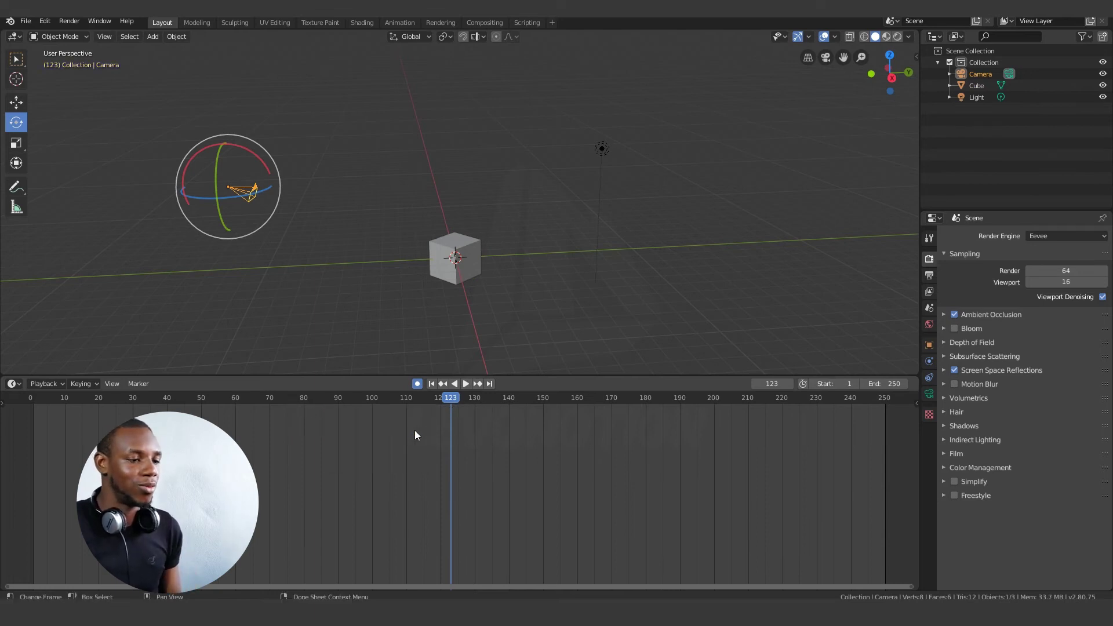
Clear the selection and open the File menu.
left_click(455, 194)
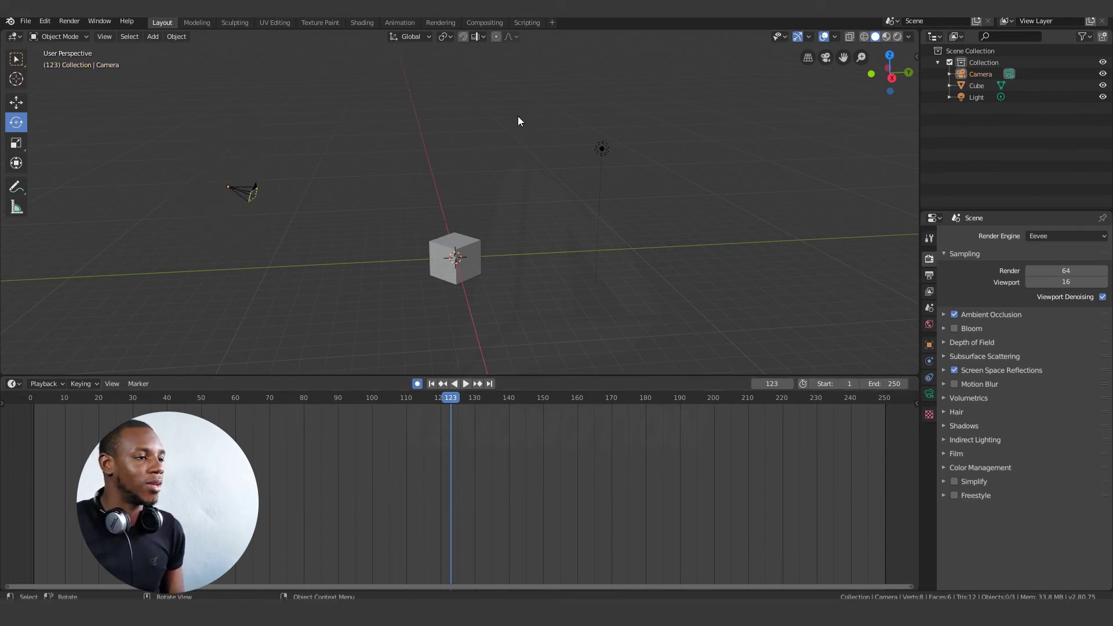
left_click(69, 20)
left_click(26, 21)
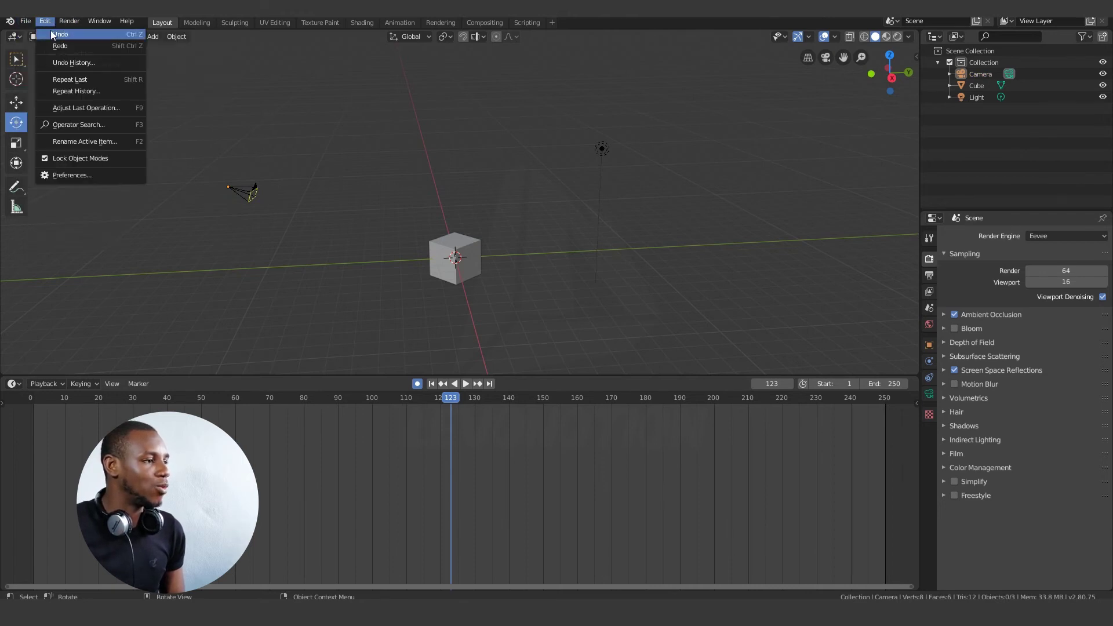
Save the Preferences with Only Insert Available auto-keying enabled, then close the Preferences window.
left_click(82, 175)
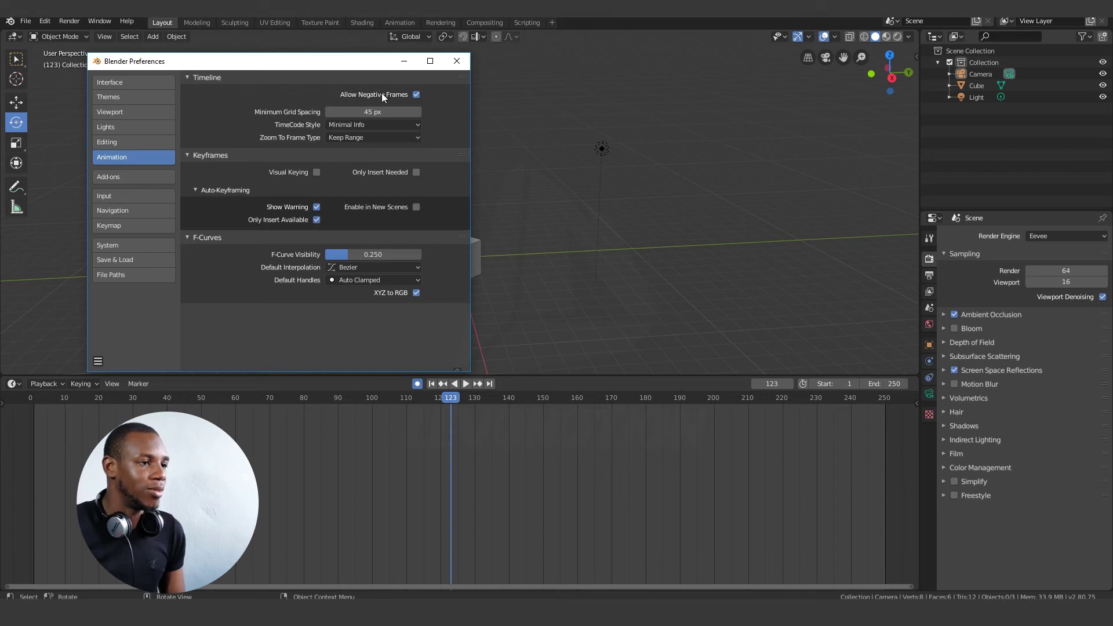
left_click(99, 359)
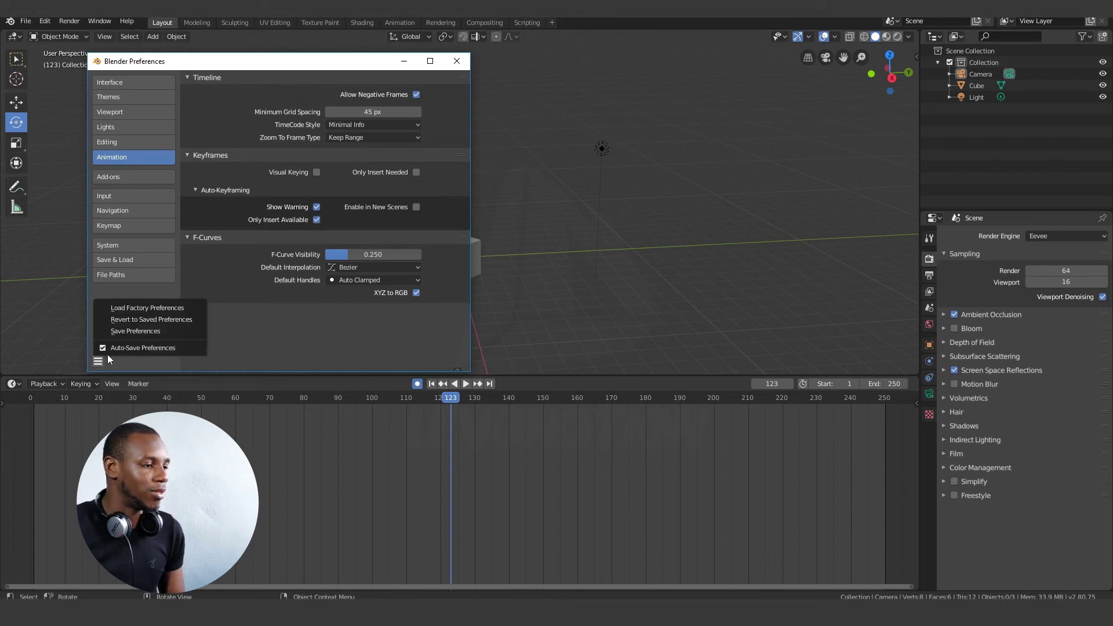
left_click(134, 333)
left_click(457, 61)
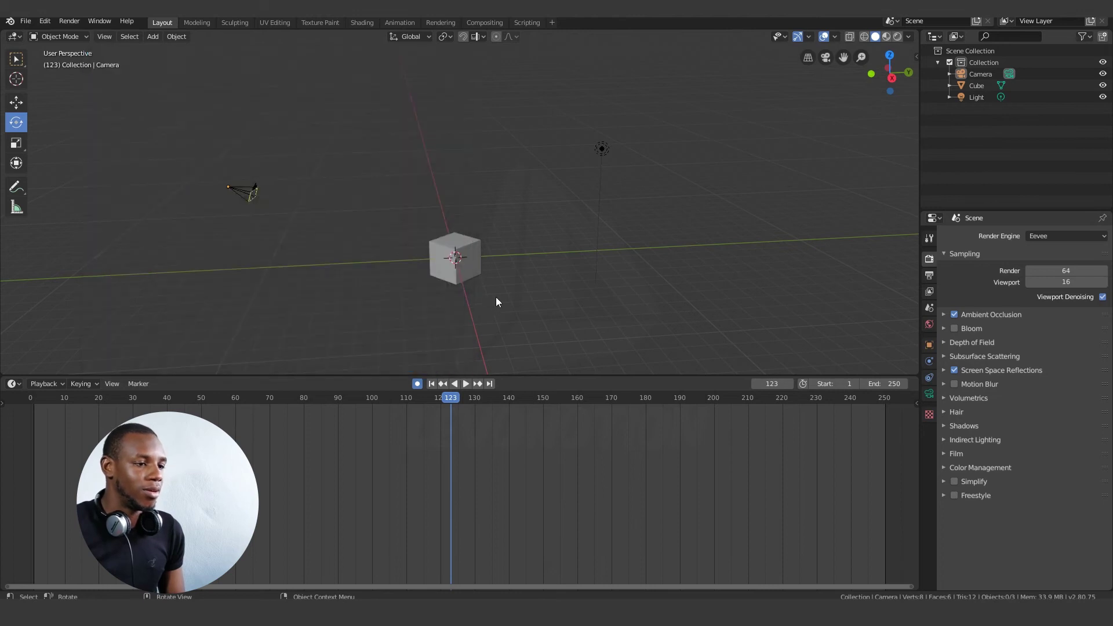
Select the cube and key its Visual LocRotScale at frame 1.
middle_click_drag(519, 298, 490, 259)
left_click(476, 255)
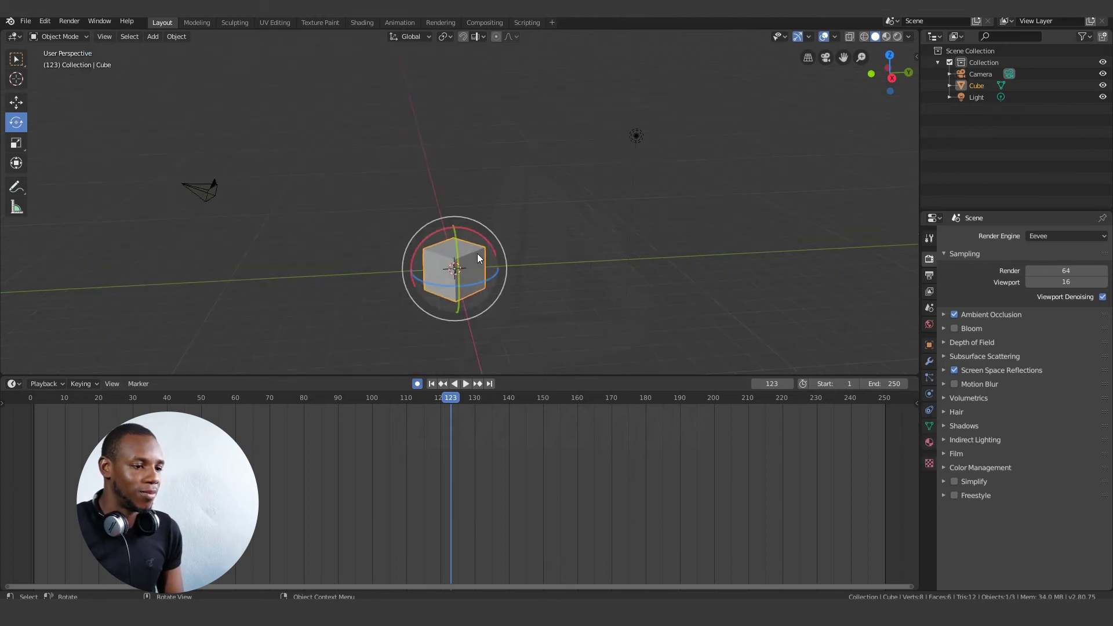
left_click(432, 384)
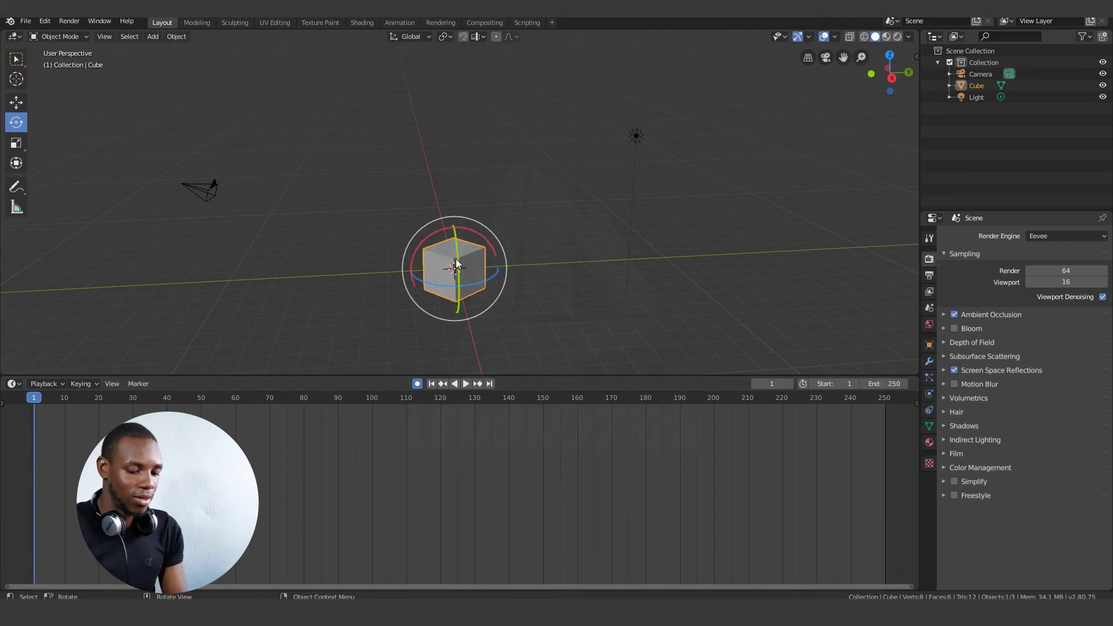
key("i")
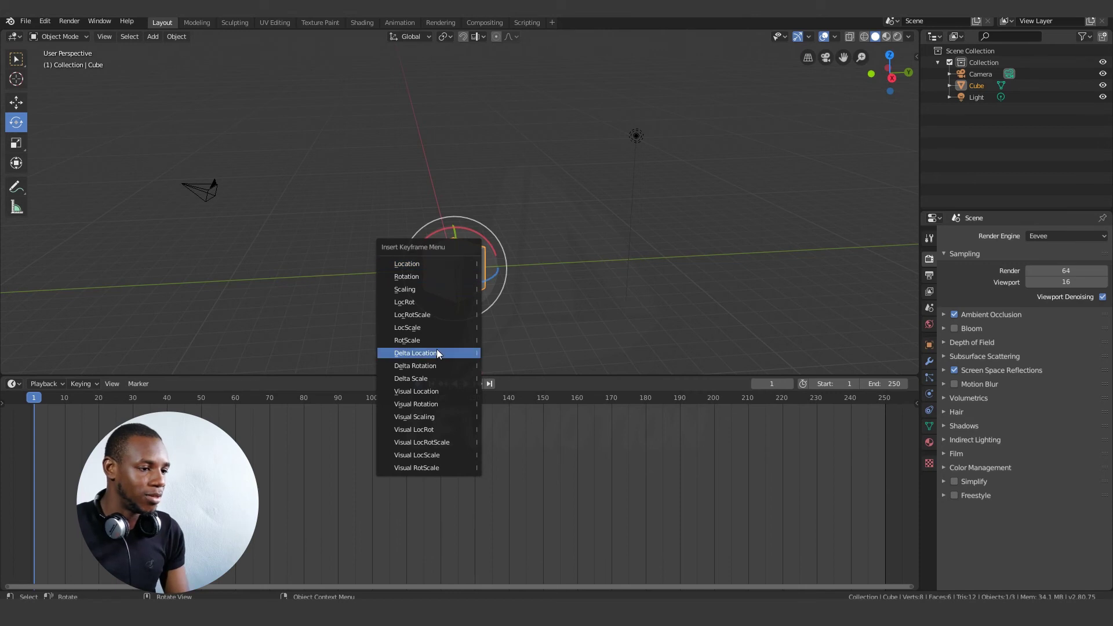
left_click(443, 443)
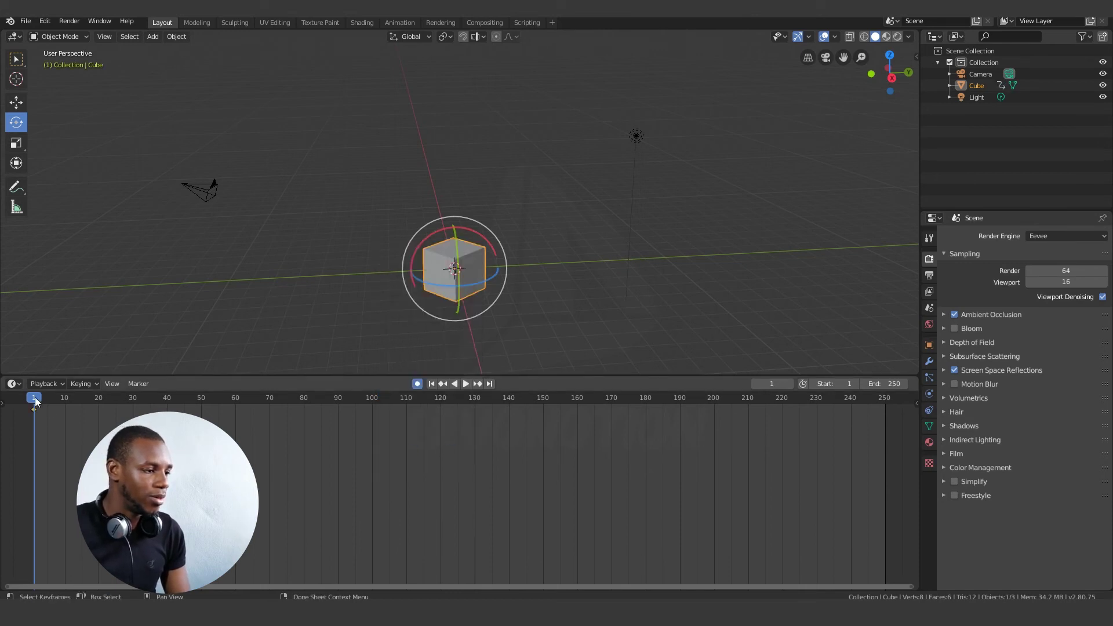
At frame 90, move the cube to the right, key it, and scrub to preview the slide.
left_click_drag(45, 410, 339, 417)
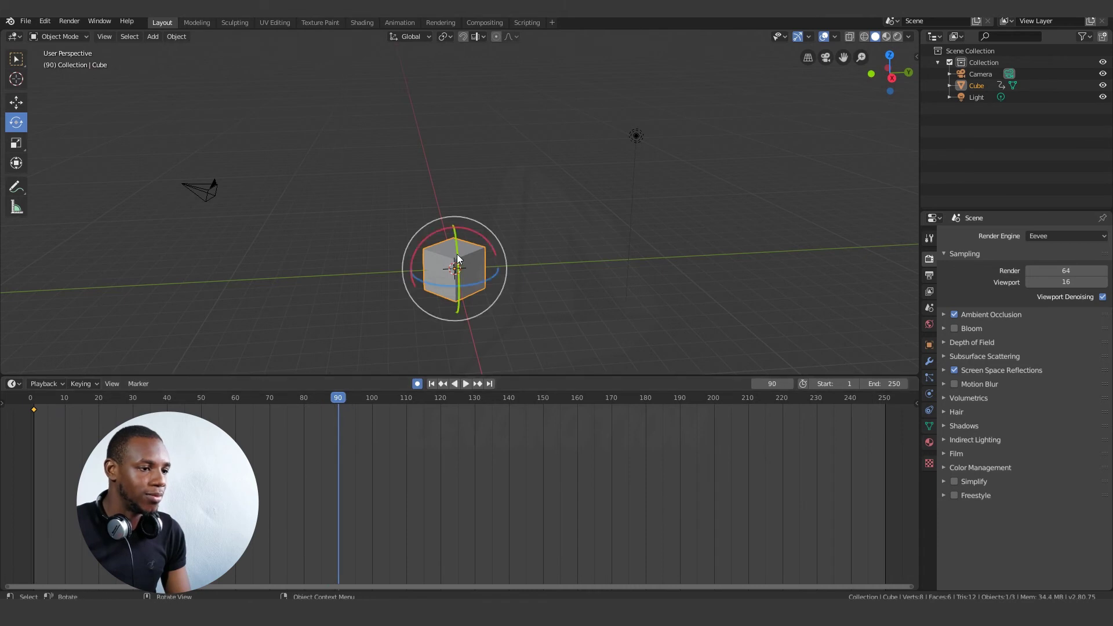
key("g")
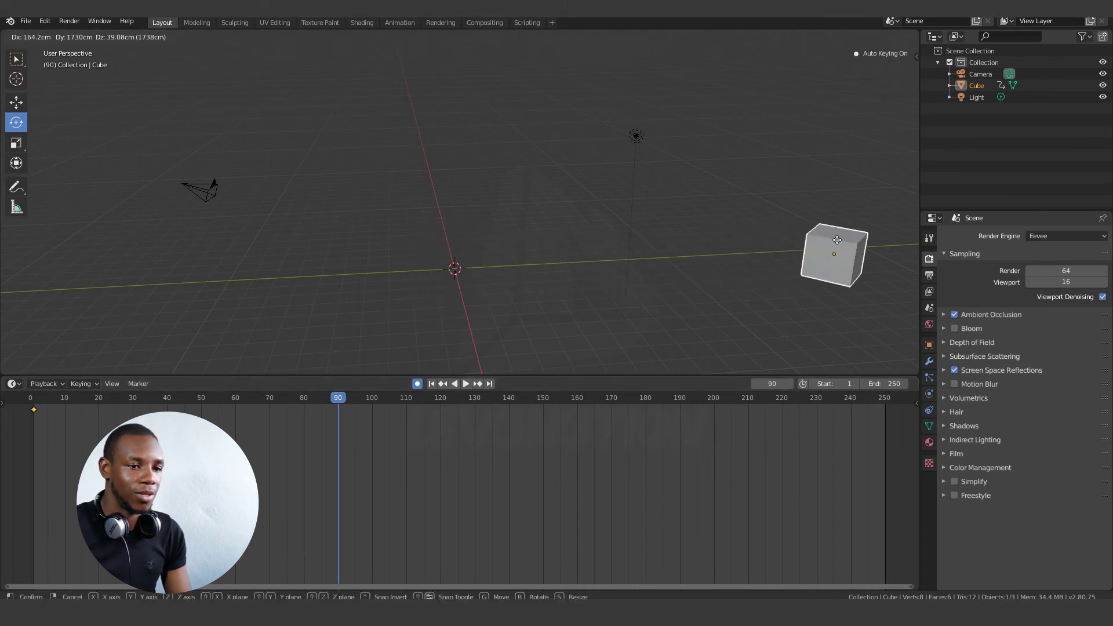
left_click(838, 239)
key("i")
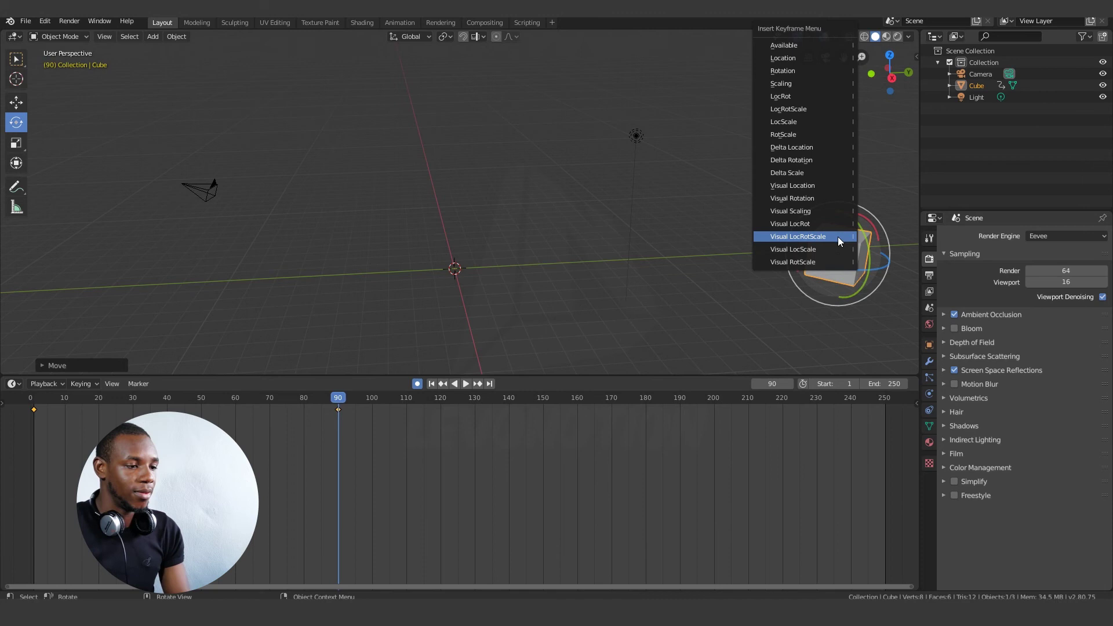
left_click(753, 233)
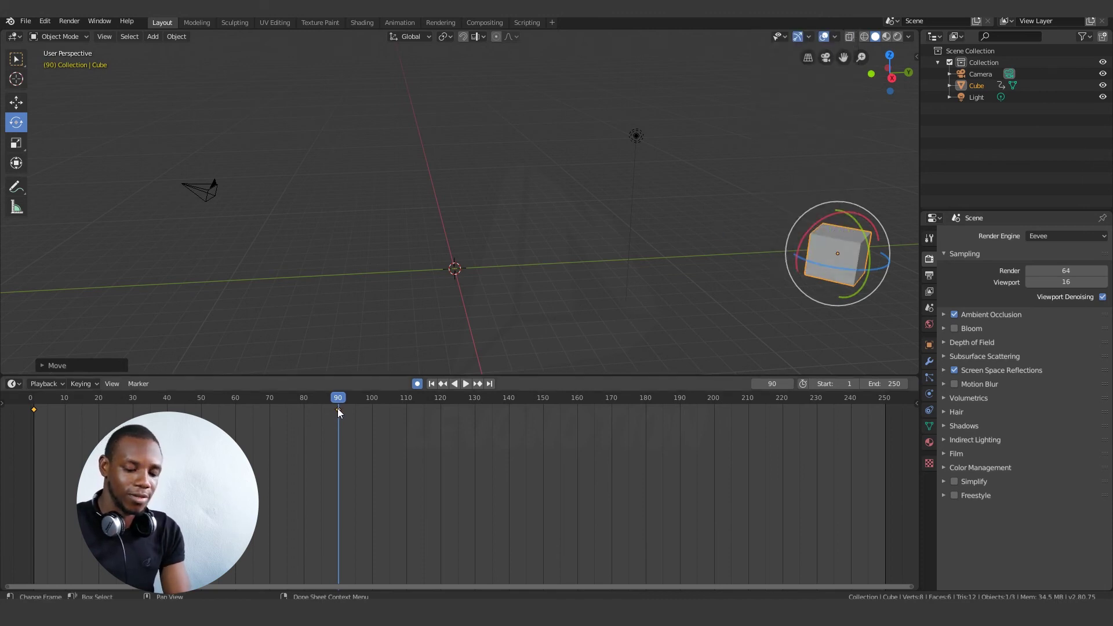
key("Down")
key("Down")
key("Up")
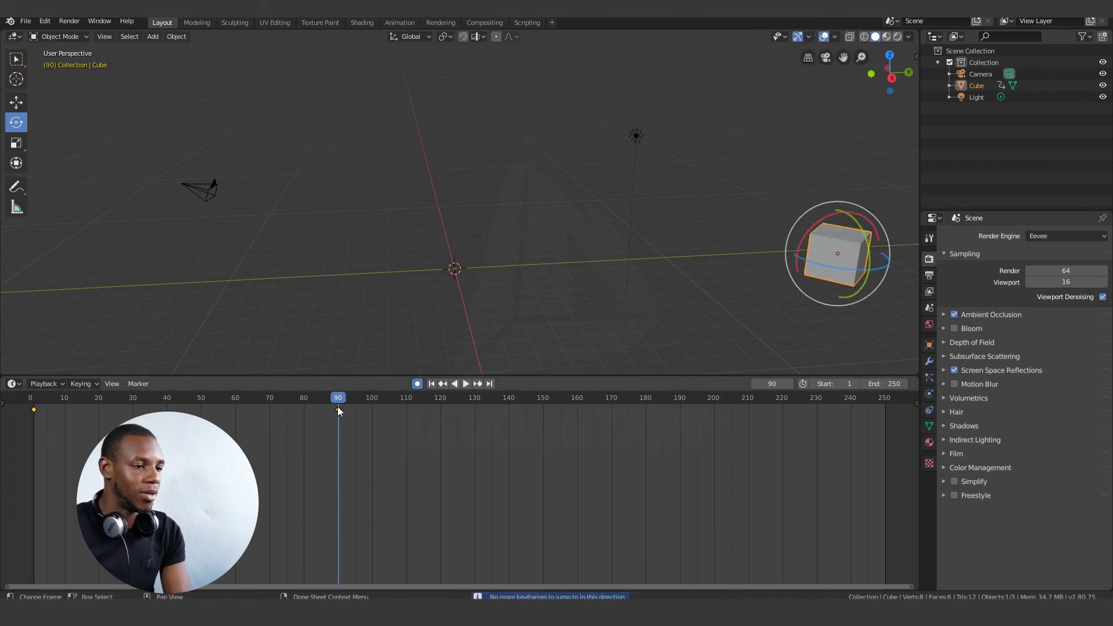
left_click_drag(339, 410, 194, 415)
Move the light further left without keying it.
left_click(642, 135)
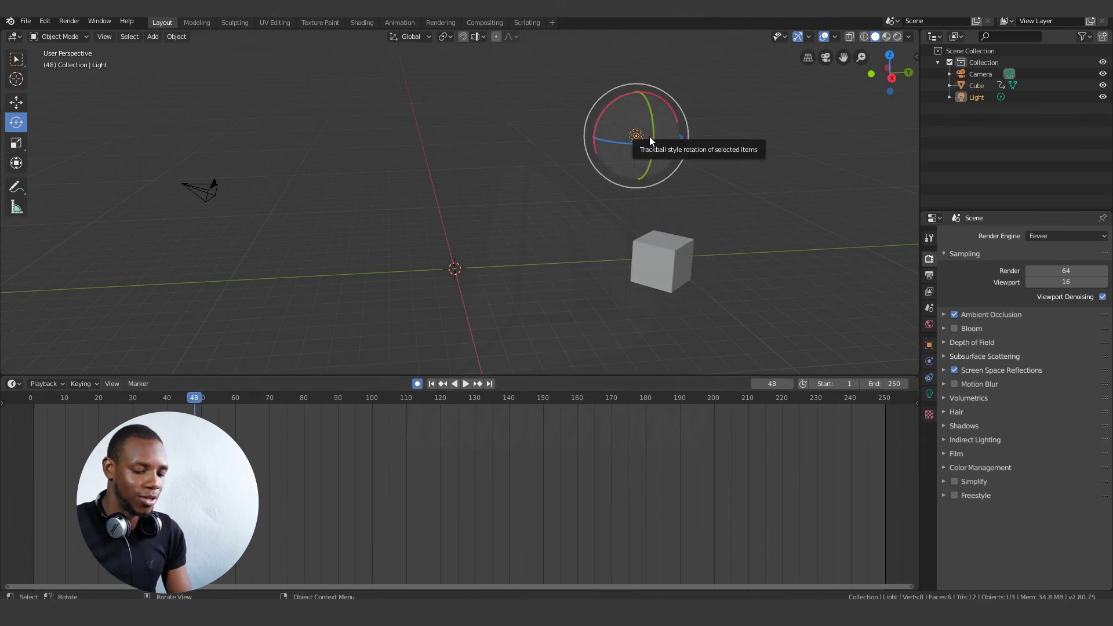
key("g")
left_click(378, 127)
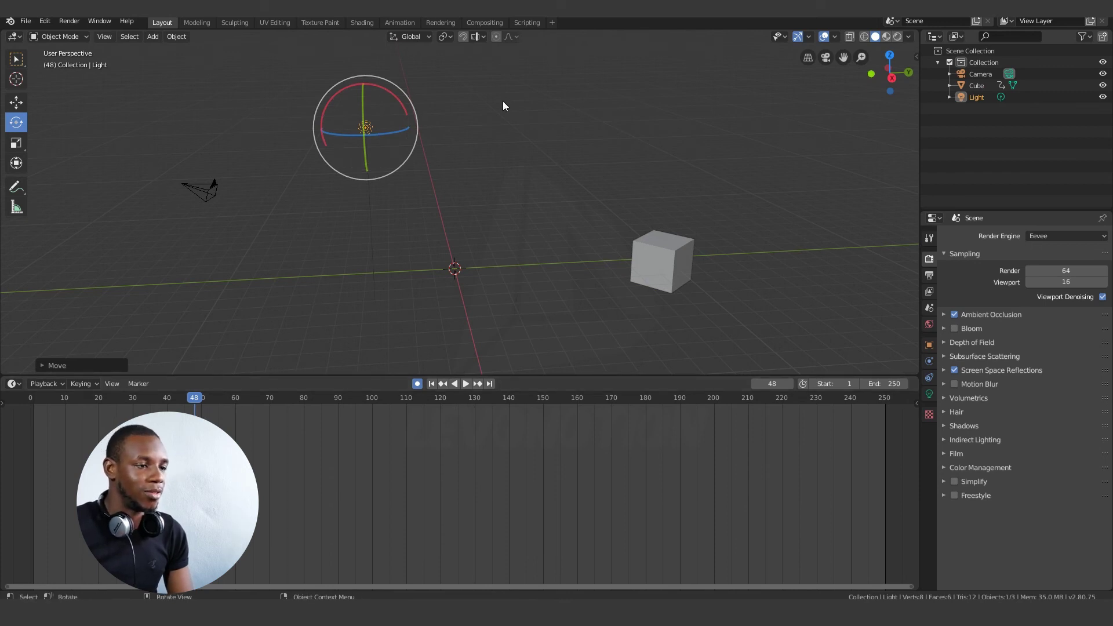
Move the camera to a new position and key its Visual LocRotScale at frame 48.
left_click(213, 178)
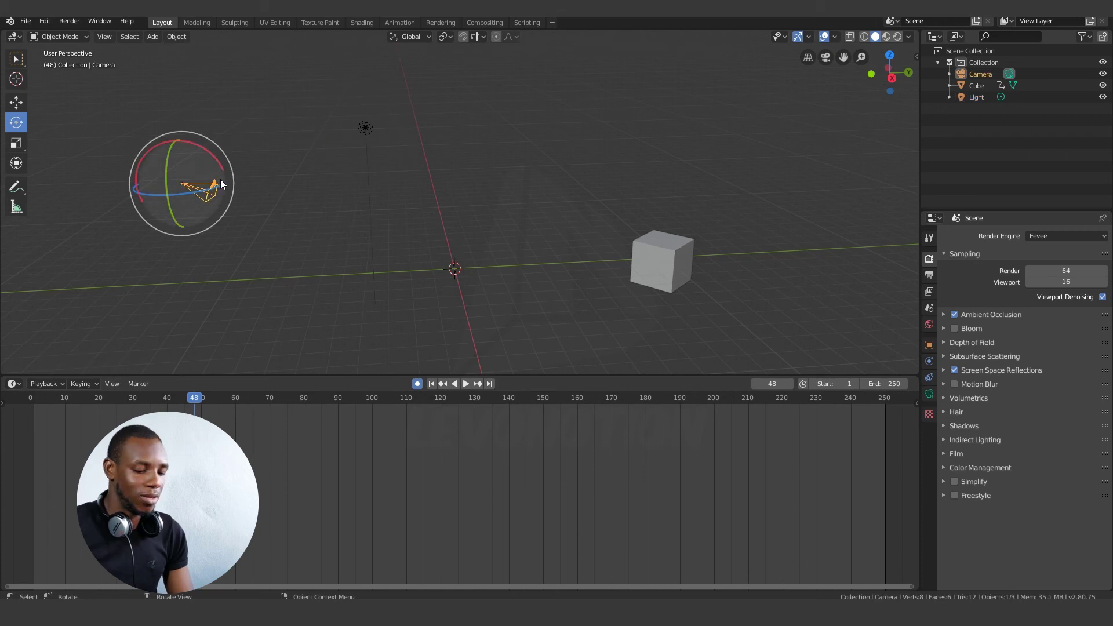
key("g")
left_click(495, 181)
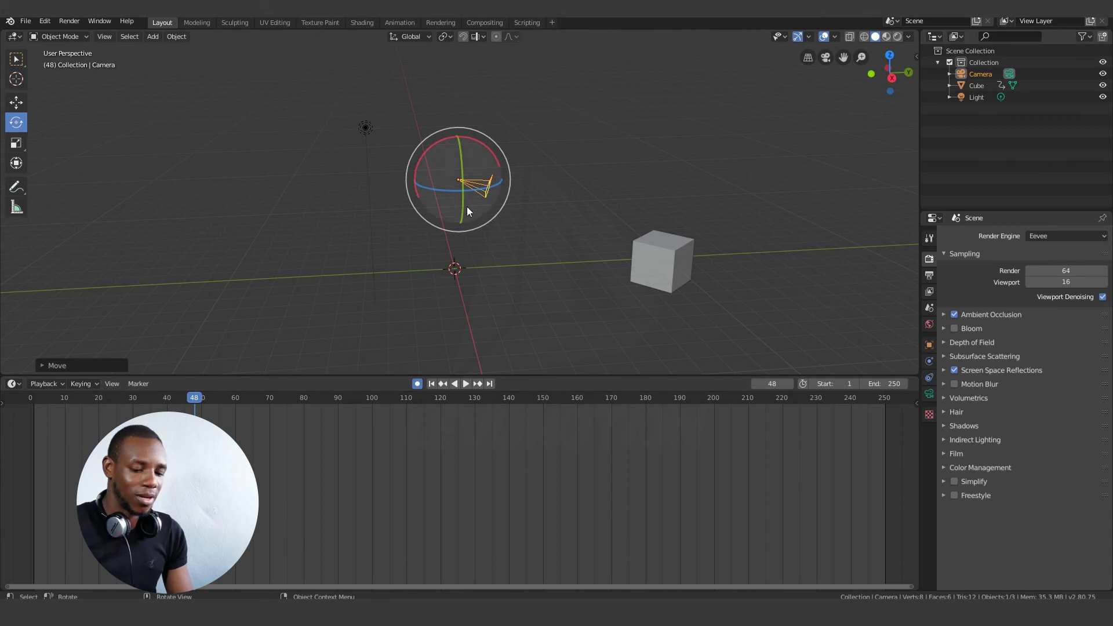
key("i")
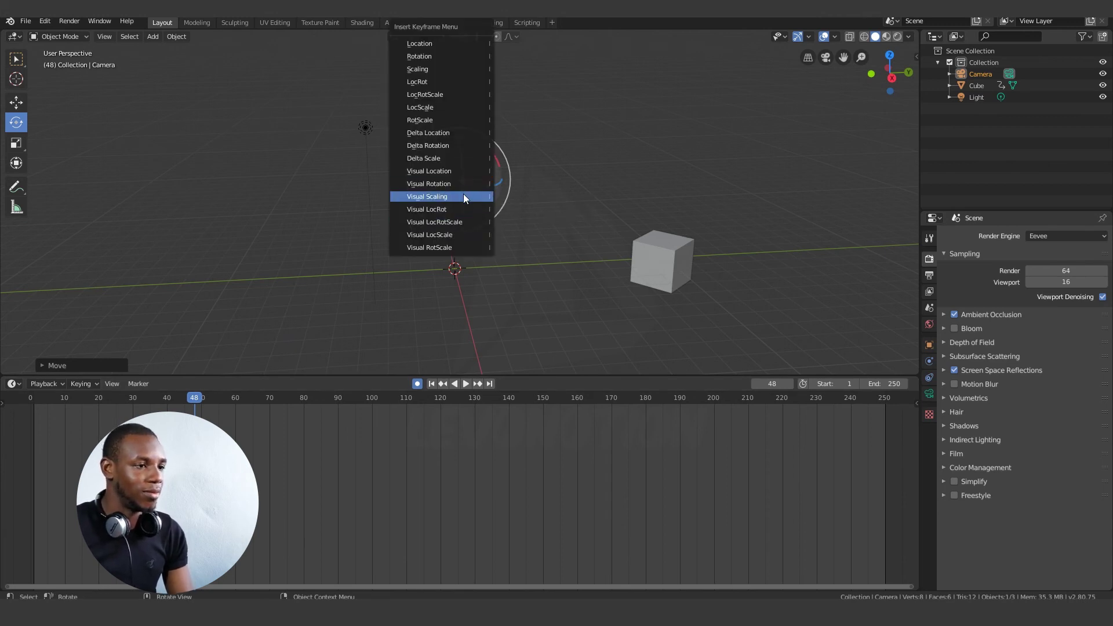
left_click(455, 225)
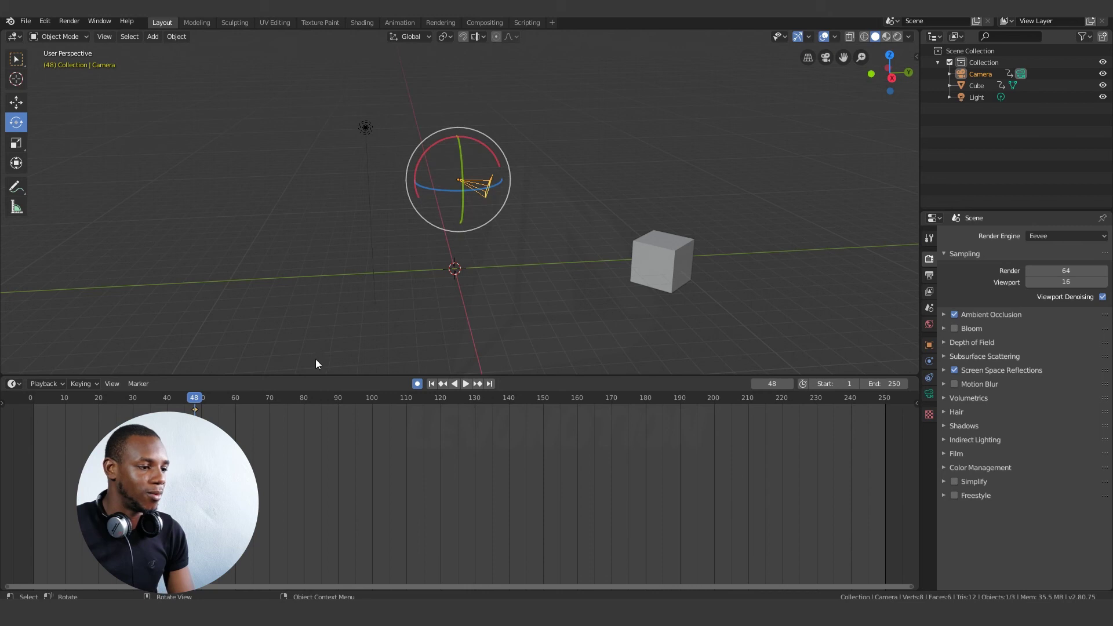
At frame 71, move the camera higher and further right so it auto-keys.
left_click(272, 399)
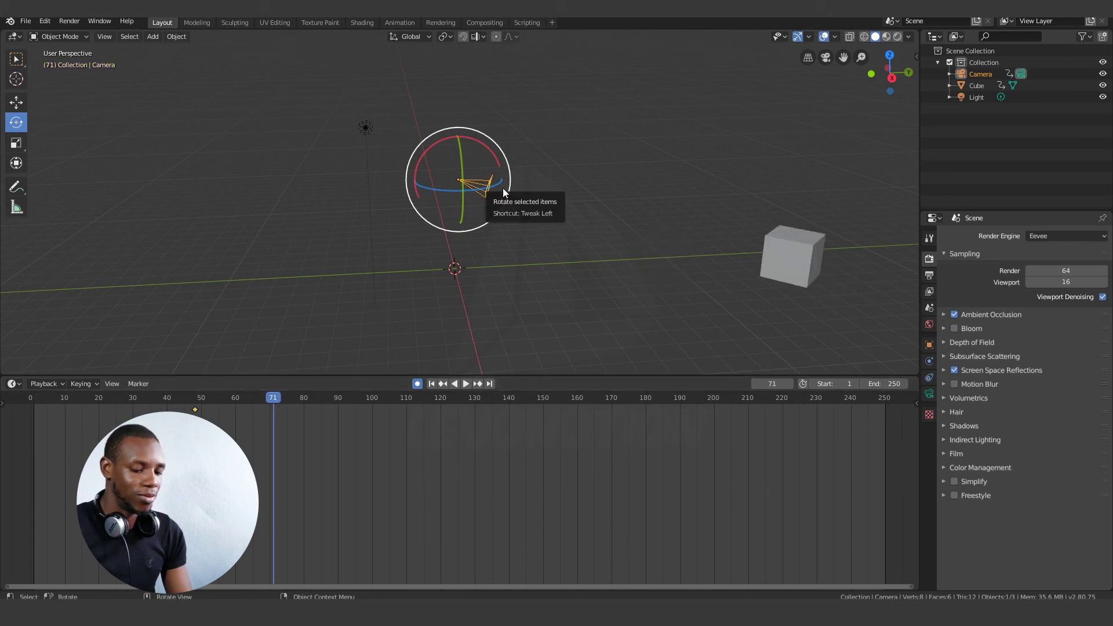
key("g")
left_click(621, 113)
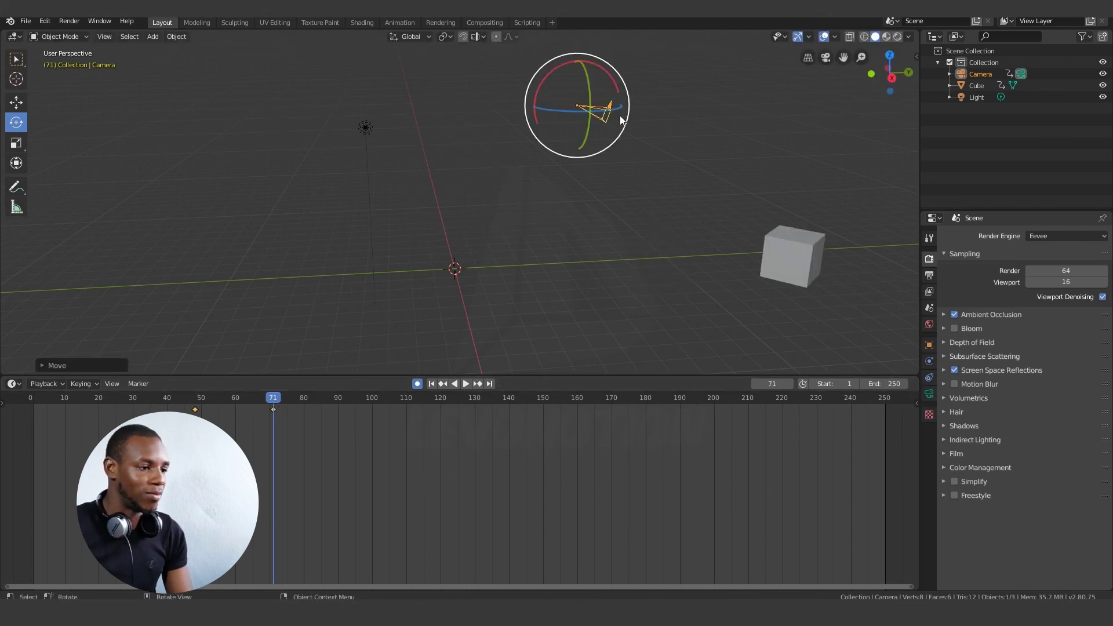
left_click(277, 415)
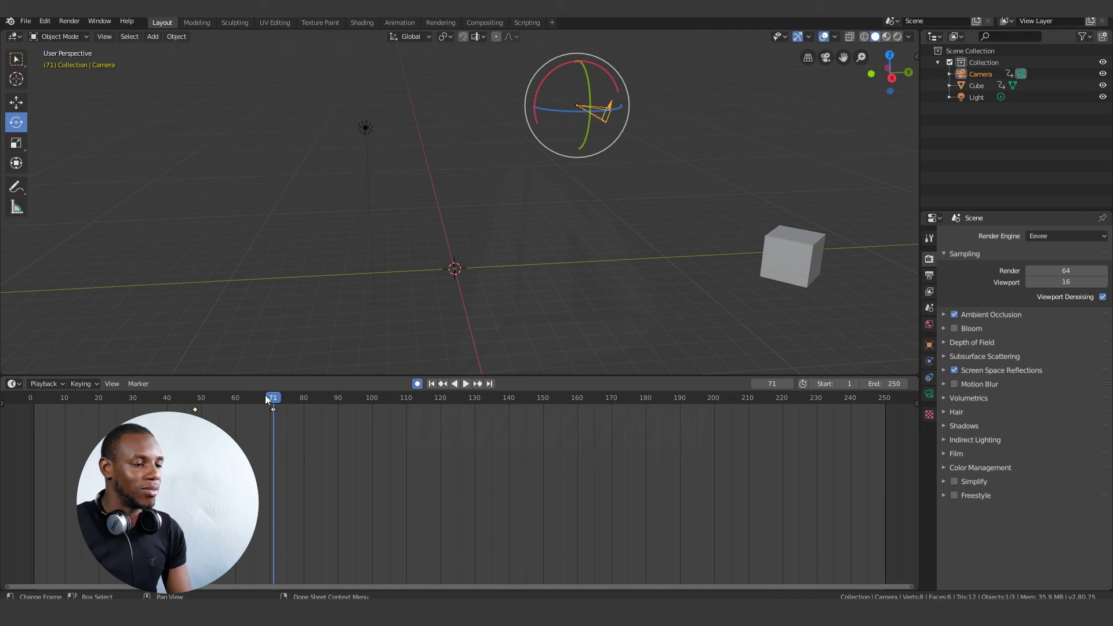